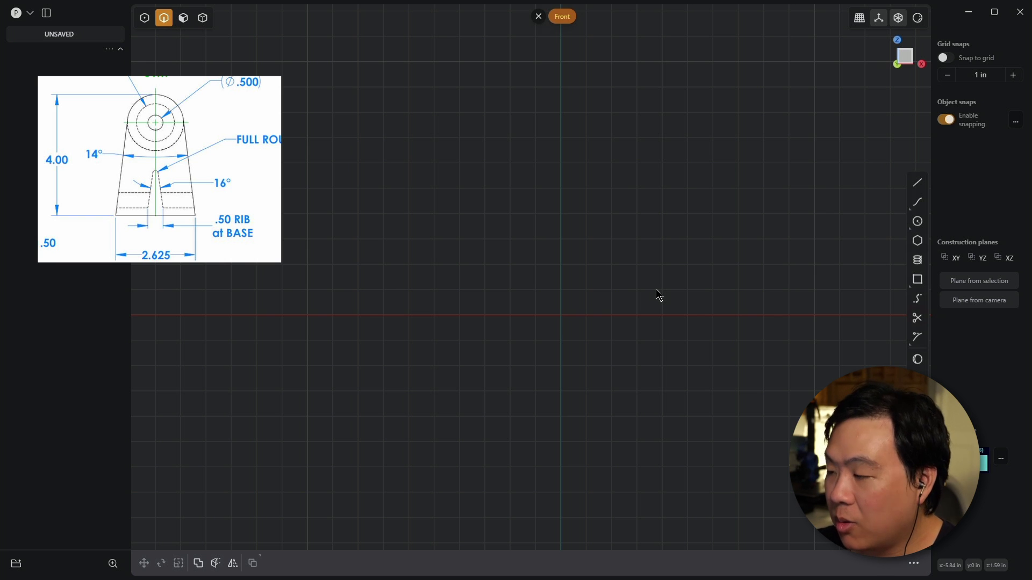
- Check the unit settings and draw a 2.625 in base line along the X axis, centred on the origin
key(ctrl+comma)
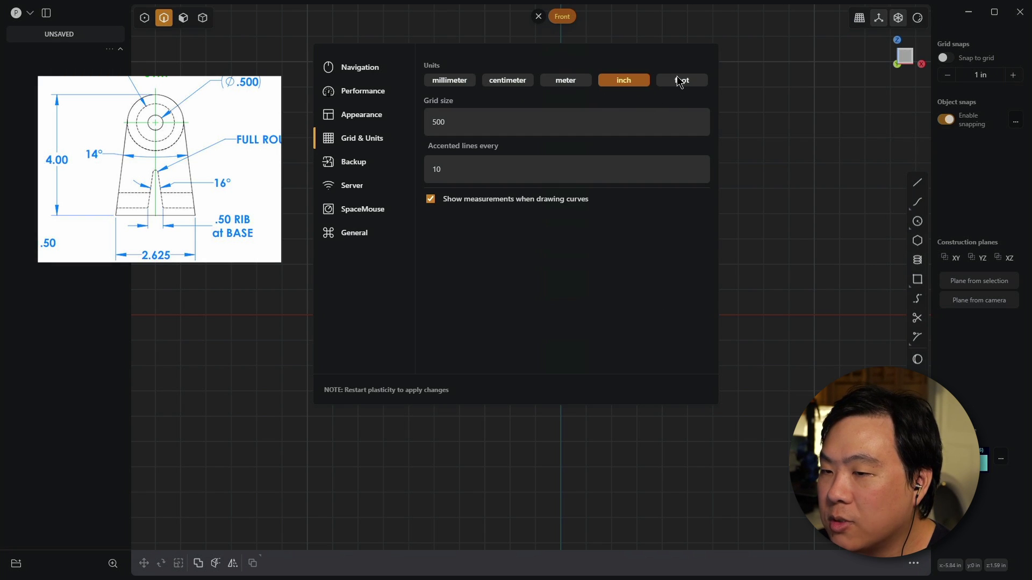
click(532, 463)
key(l)
click(513, 315)
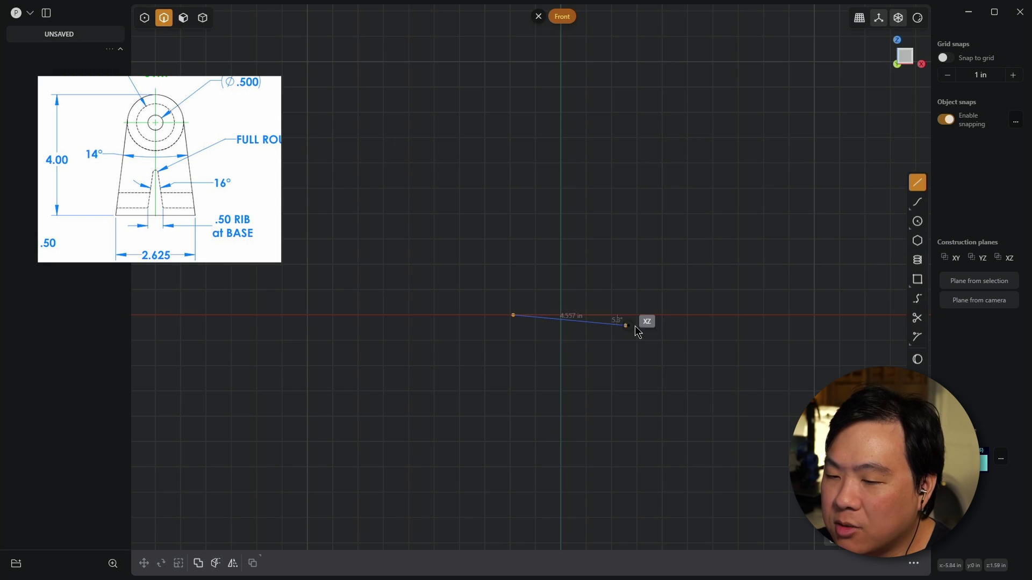
key(Tab)
text(2.625)
key(Return)
key(g)
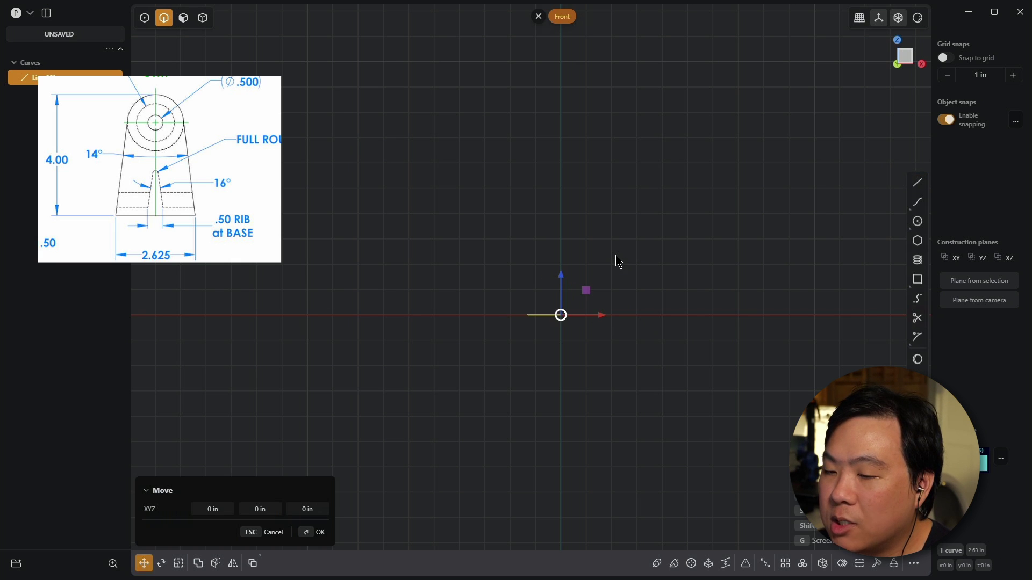
click(679, 278)
- Sketch two inward-slanting side lines, about 3.98 in and 4.33 in long, rising from the ends of the base line
scroll(649, 333, up, 3)
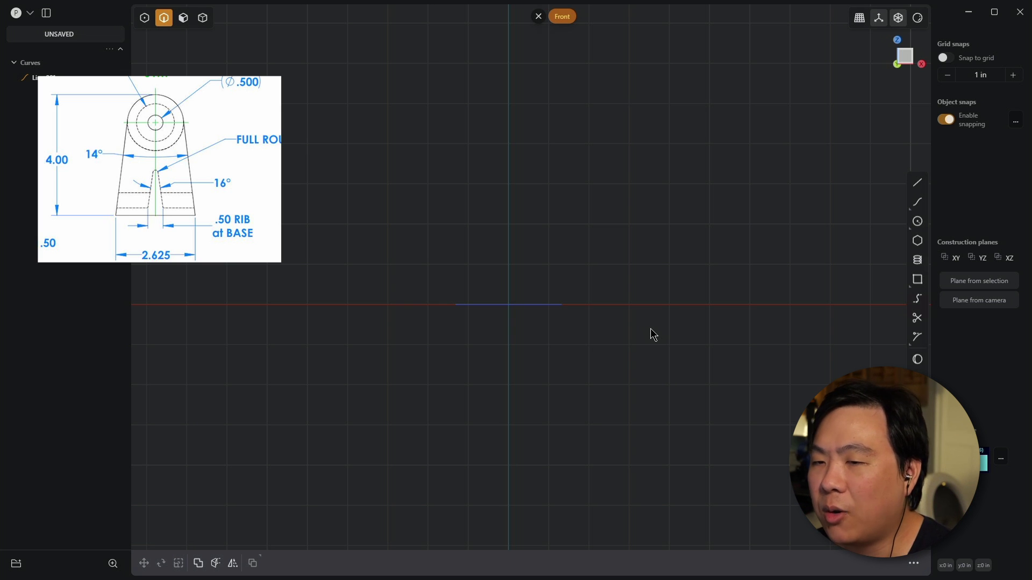
scroll(648, 326, down, 1)
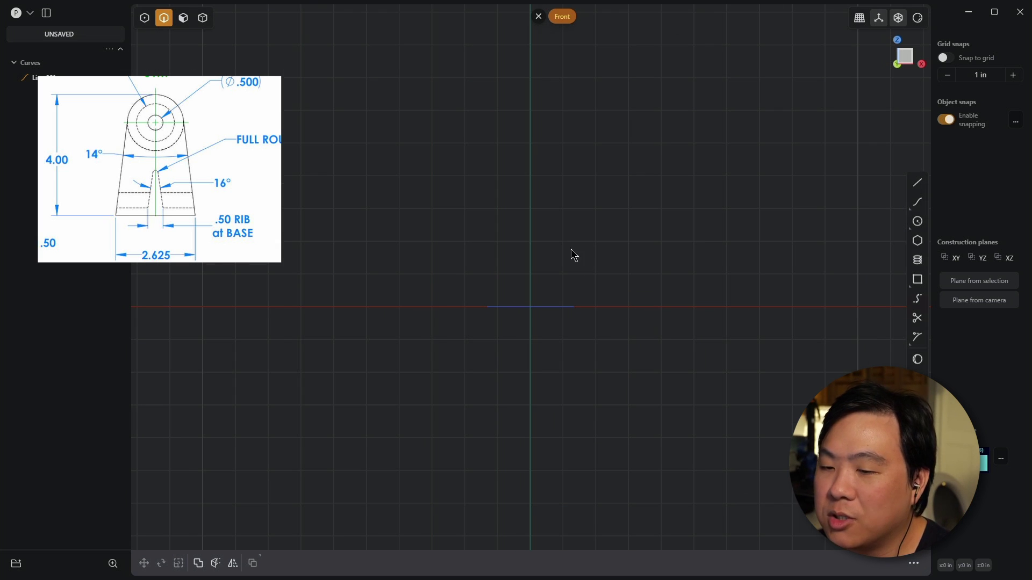
shift+middle_drag(539, 279, 565, 269)
key(l)
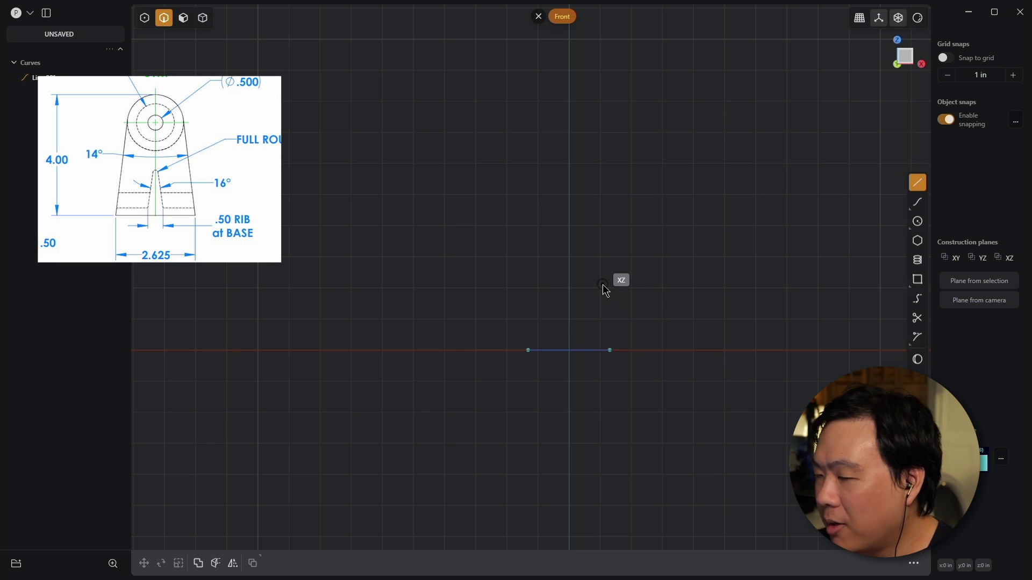
click(524, 352)
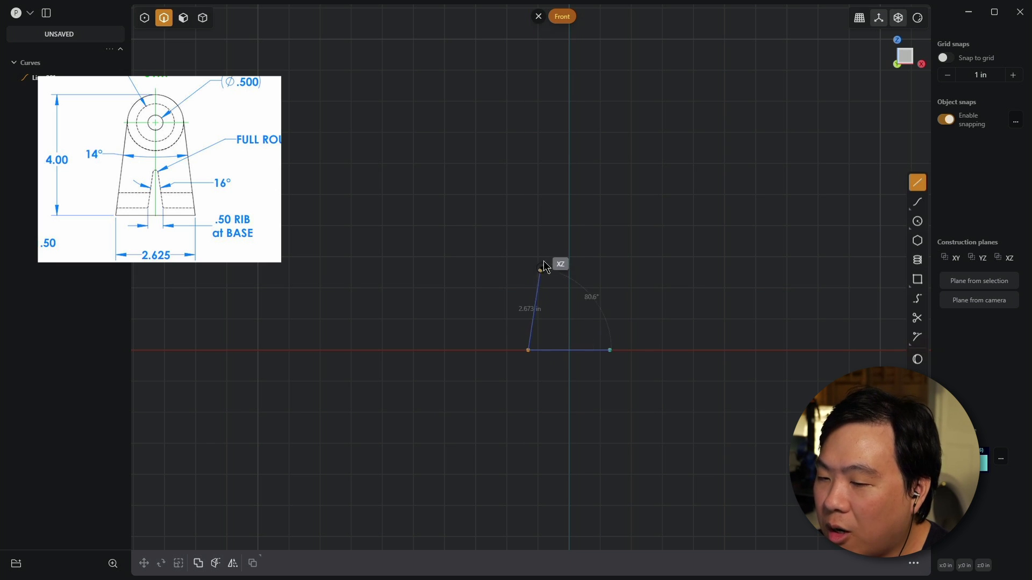
click(544, 227)
key(l)
click(609, 350)
click(591, 217)
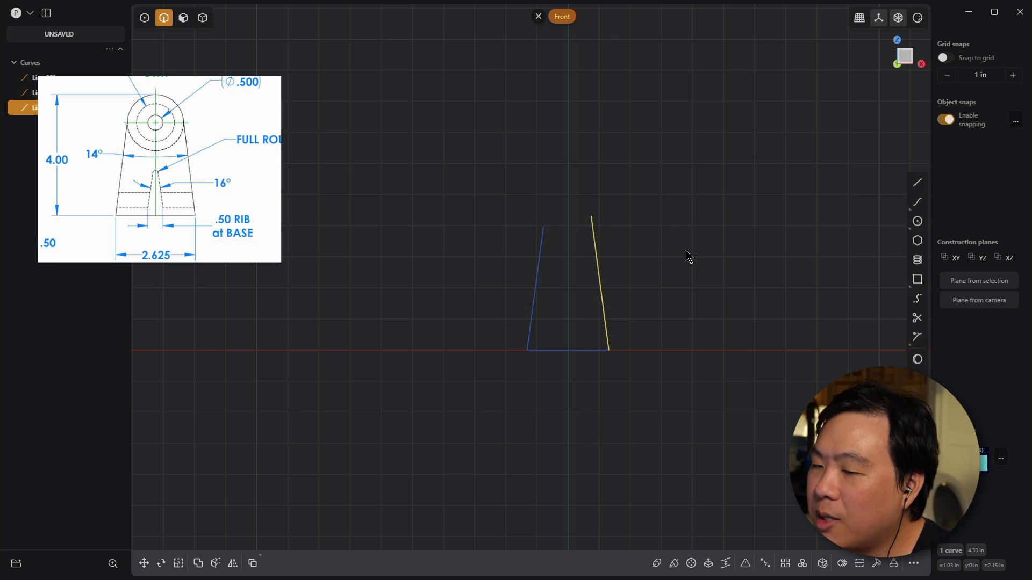
key(Escape)
click(540, 266)
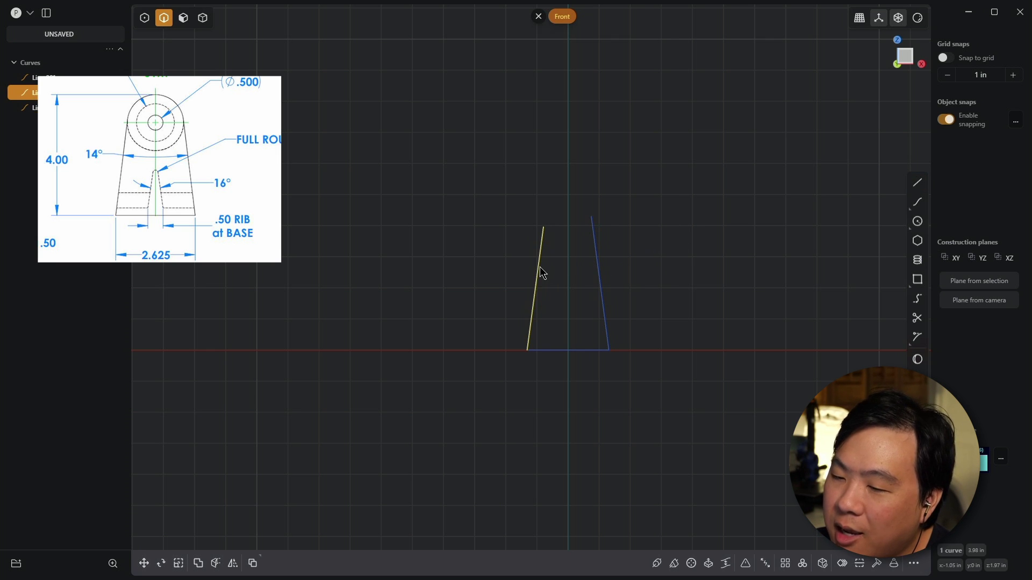
click(600, 284)
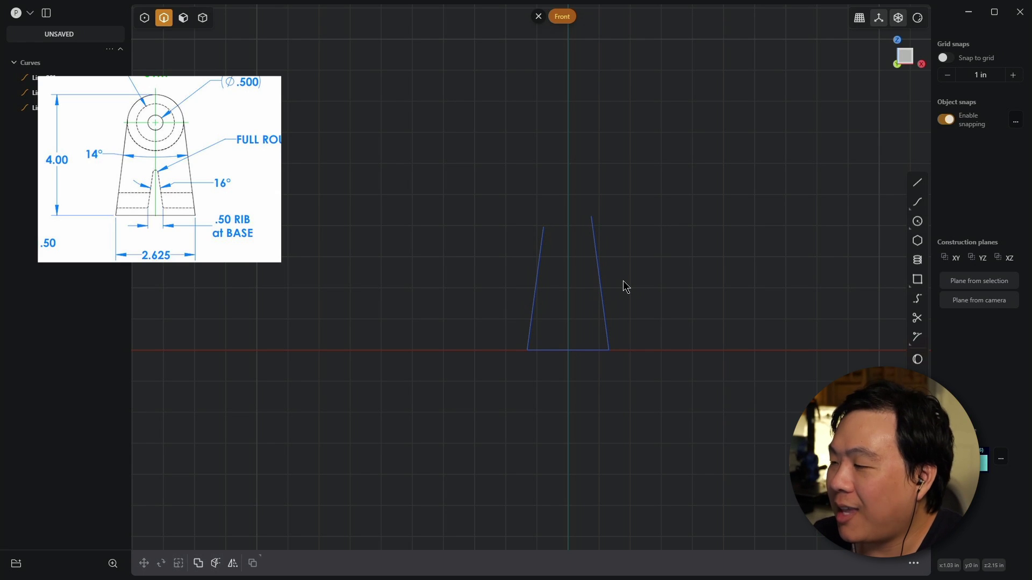
- Trim away both slanted side lines
key(t)
click(598, 268)
click(535, 285)
scroll(539, 316, up, 2)
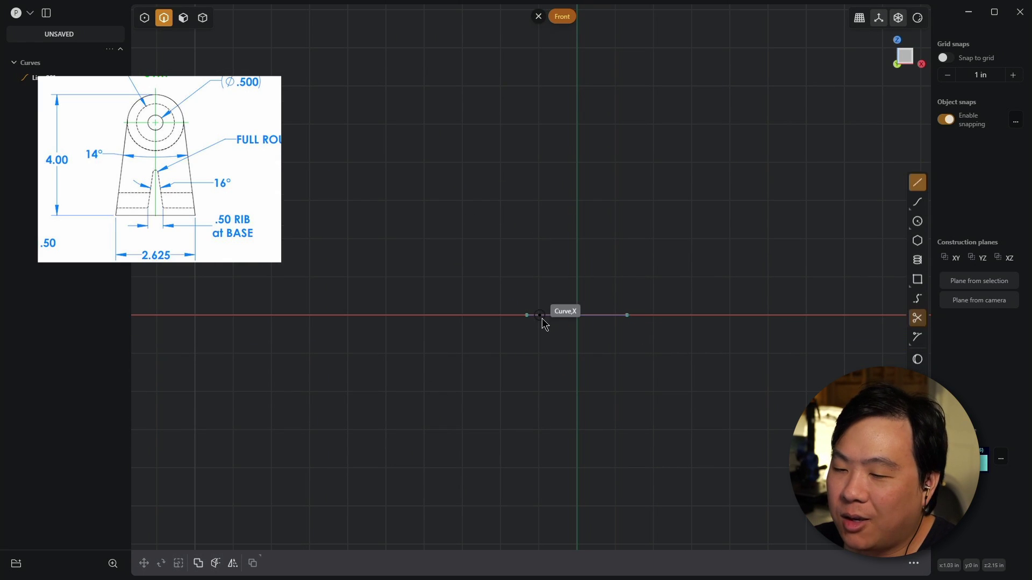
key(l)
click(526, 315)
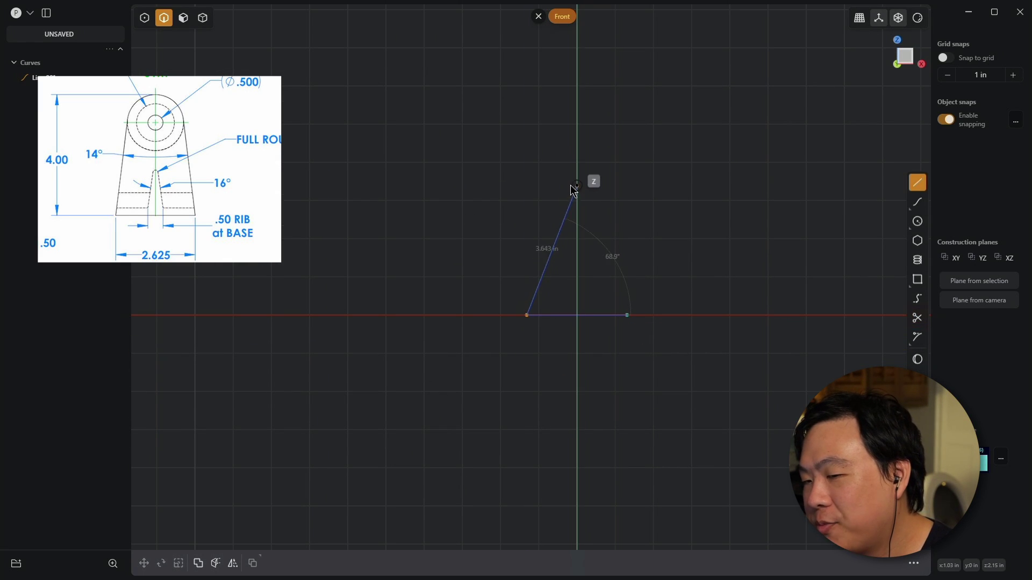
text(14)
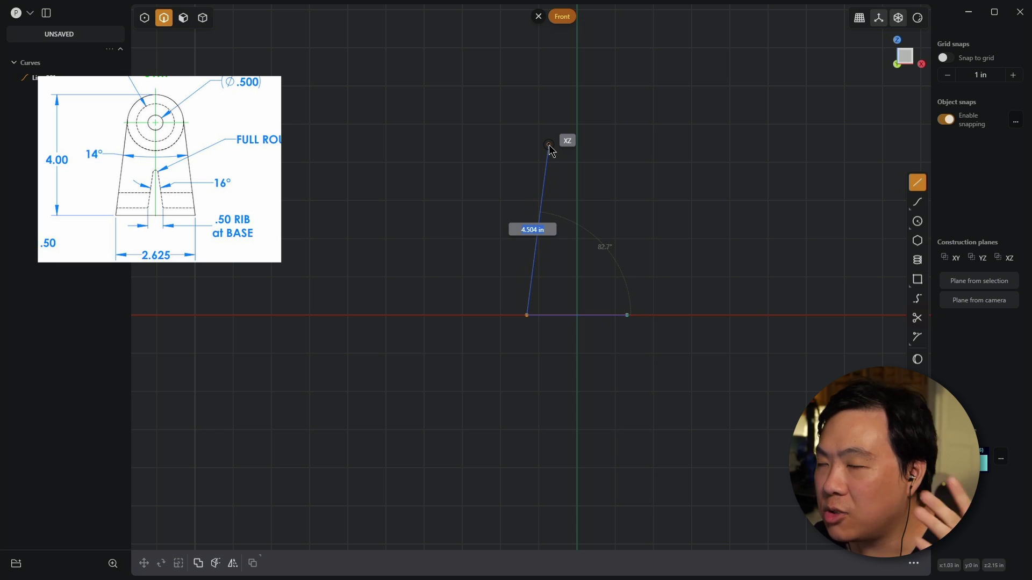
key(Tab)
key(Tab)
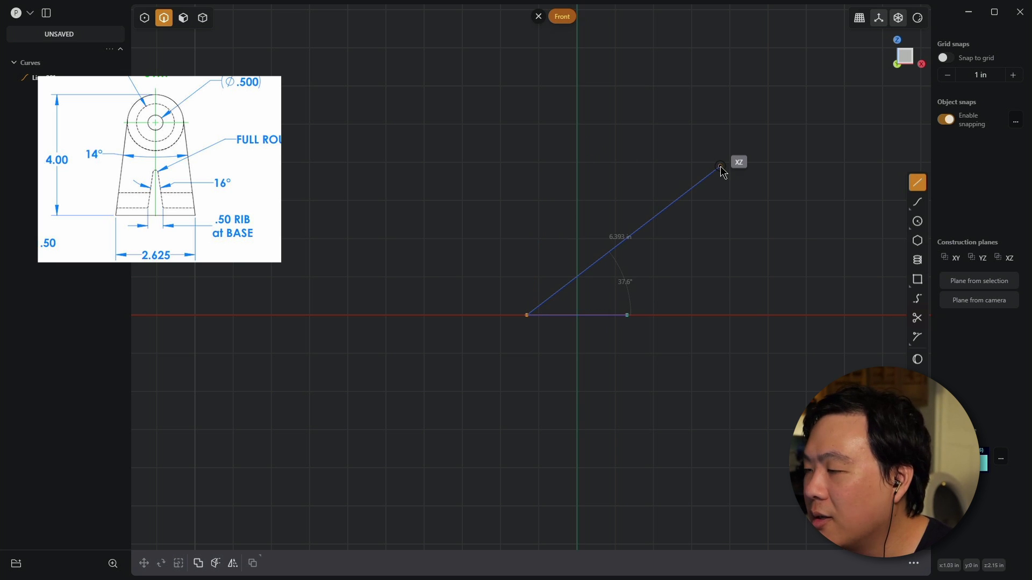
key(Escape)
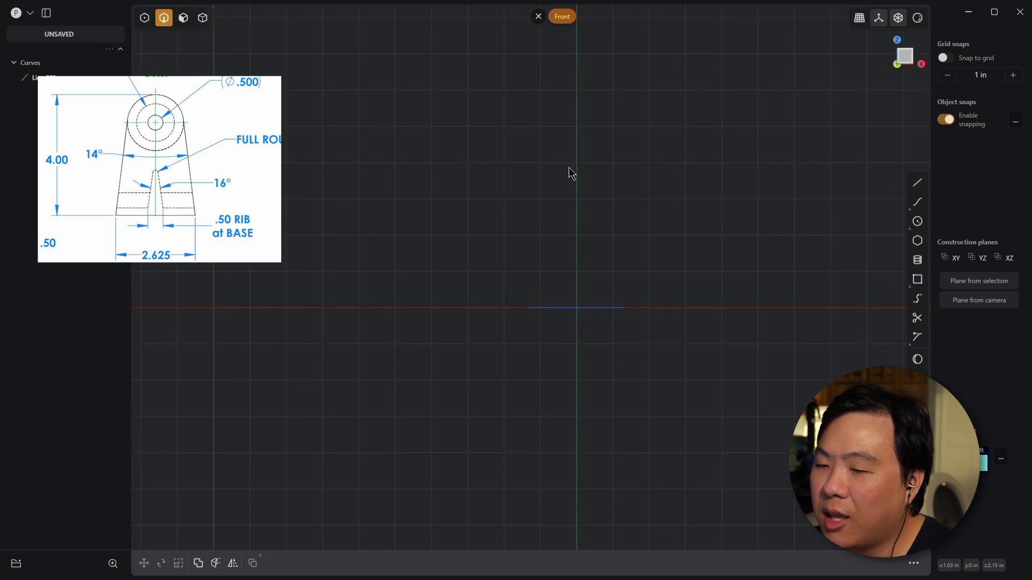
- Draw a triangle on the base line with two sides about 7.5 in long meeting on the Z axis
scroll(556, 141, down, 4)
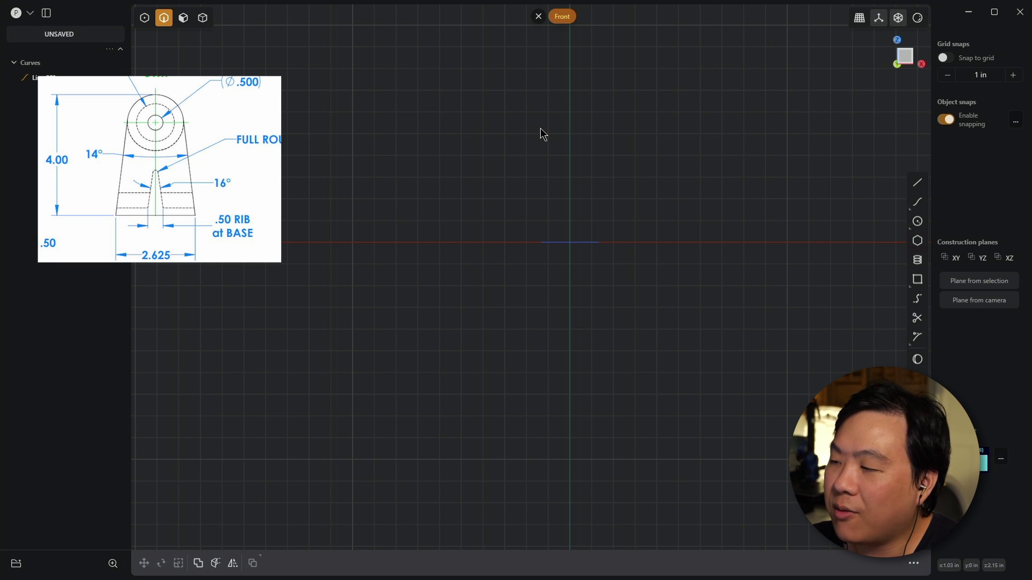
scroll(622, 134, down, 1)
shift+middle_drag(622, 133, 579, 295)
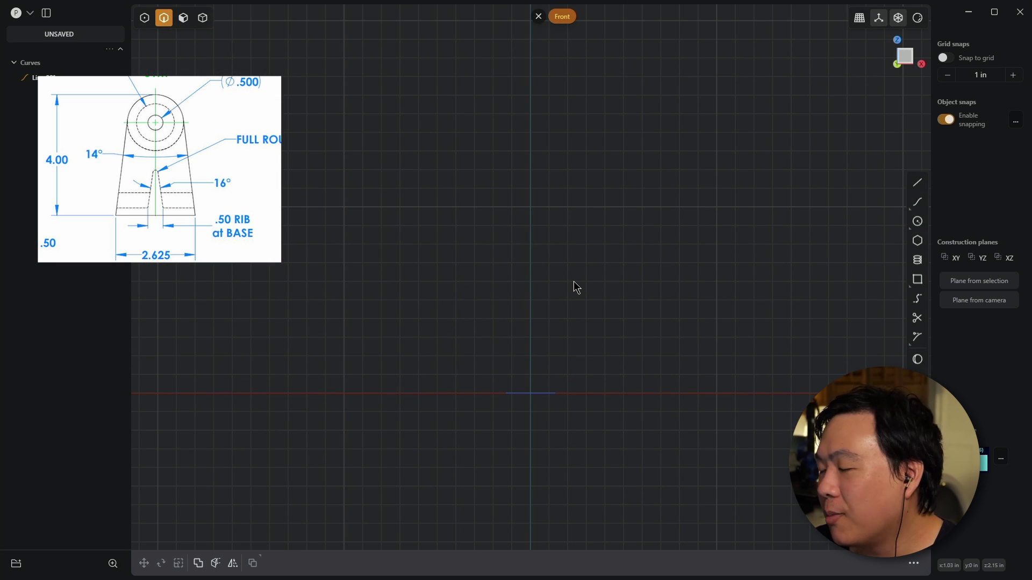
scroll(566, 183, up, 2)
scroll(658, 268, up, 1)
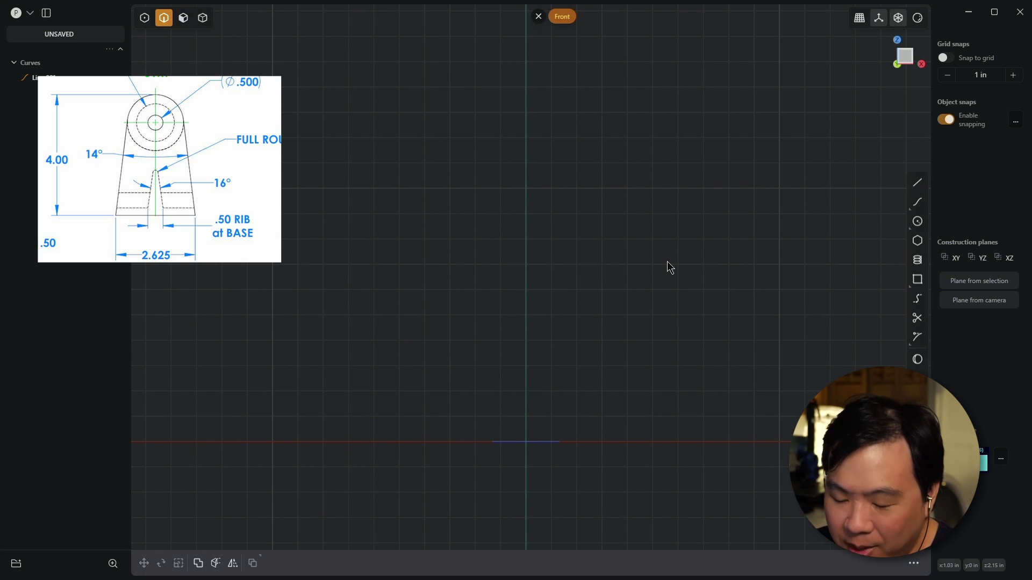
shift+middle_drag(645, 281, 684, 269)
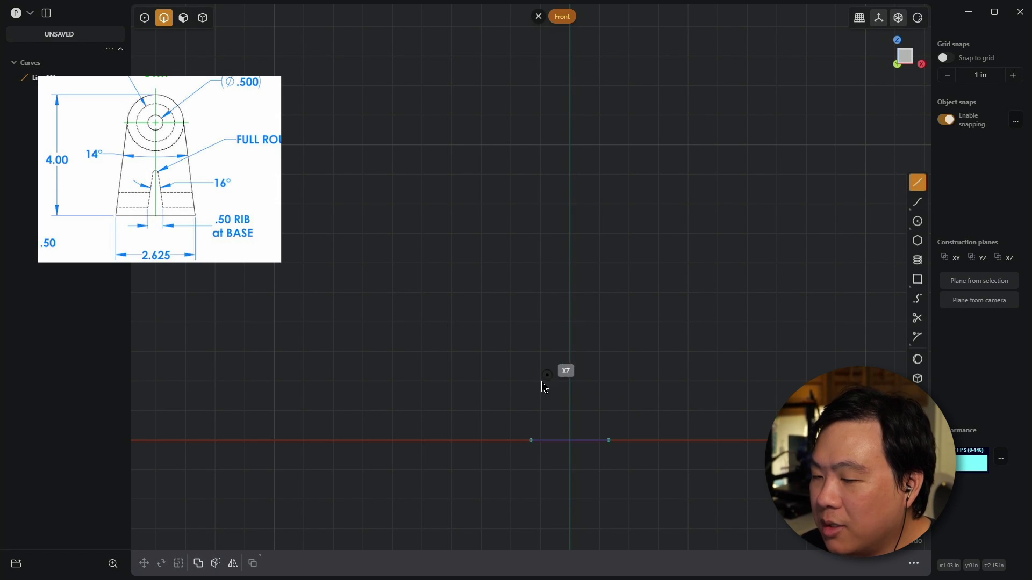
click(531, 440)
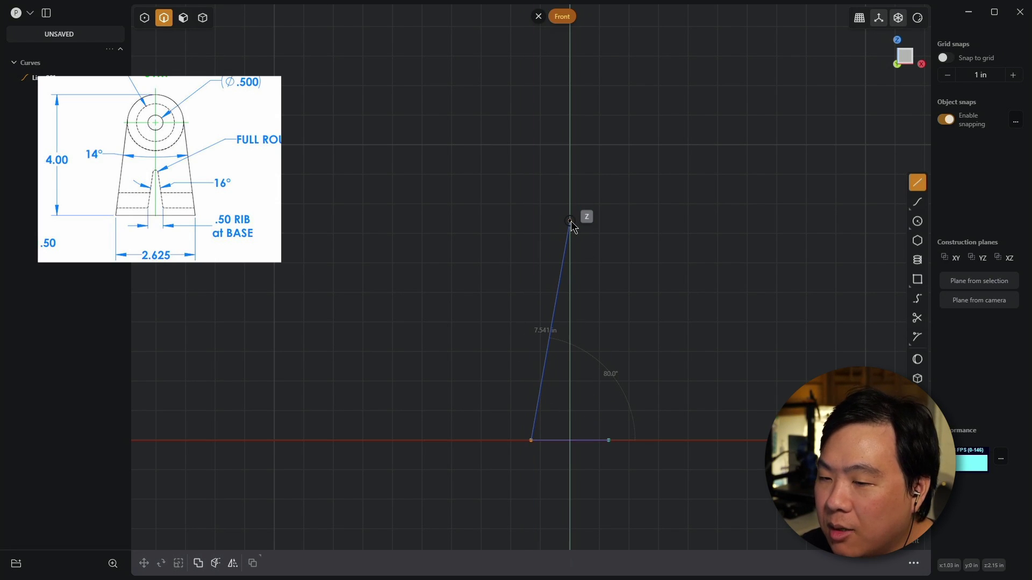
click(570, 221)
click(611, 439)
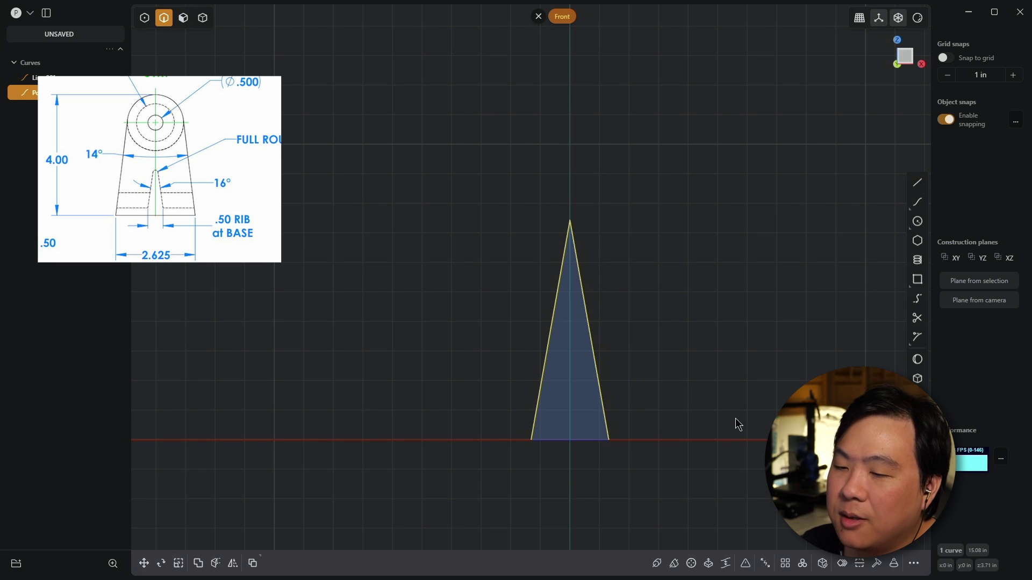
- Draw a vertical centre line about 7.43 in long from the triangle's apex to the base line's midpoint
scroll(704, 345, up, 1)
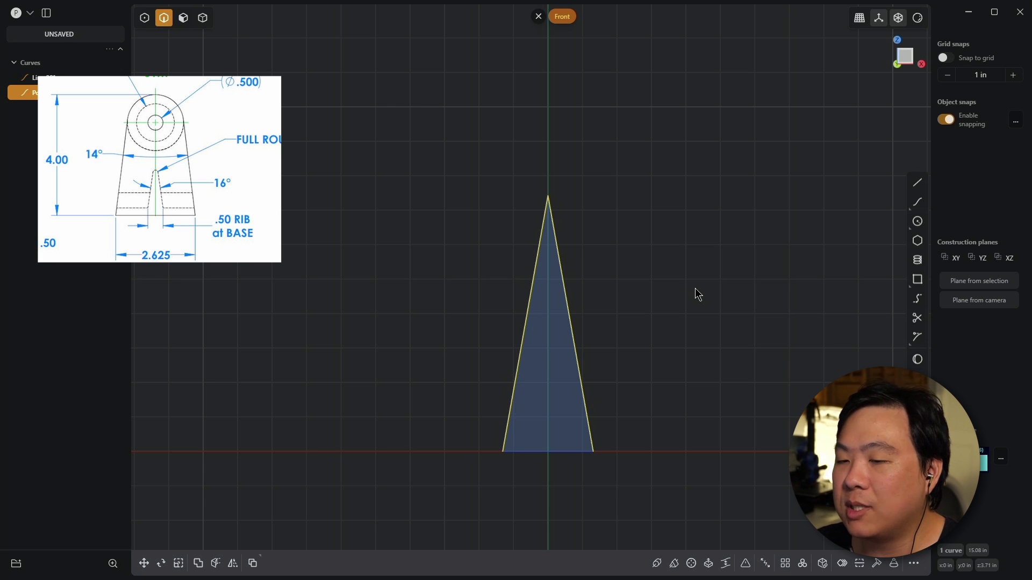
scroll(573, 168, up, 2)
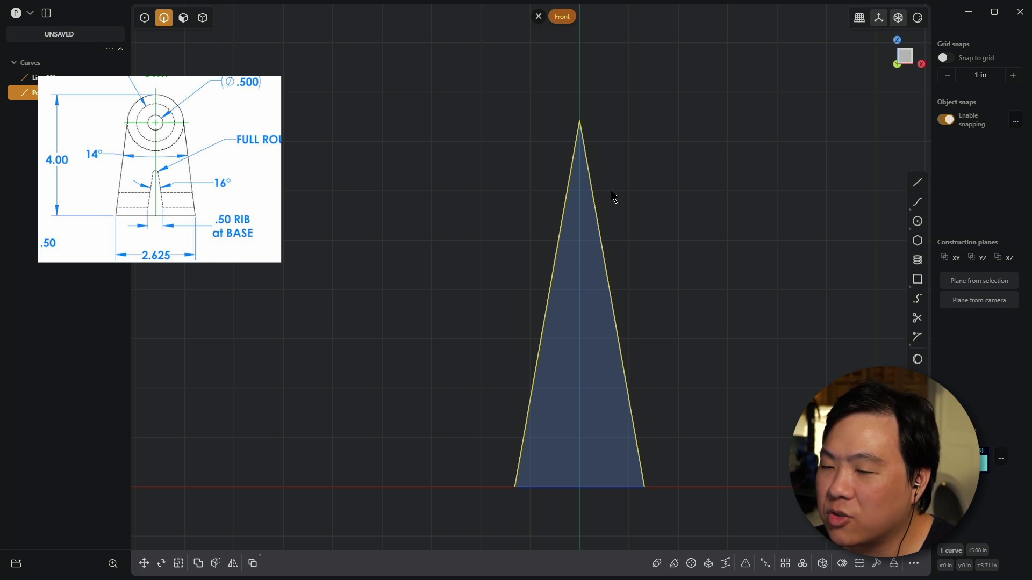
scroll(686, 227, down, 1)
shift+middle_drag(686, 227, 644, 208)
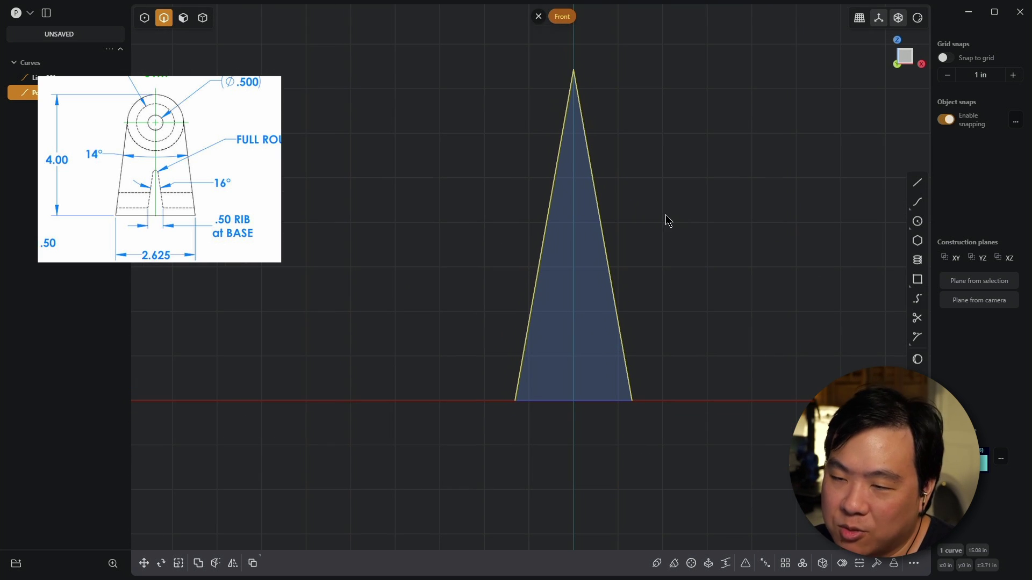
key(l)
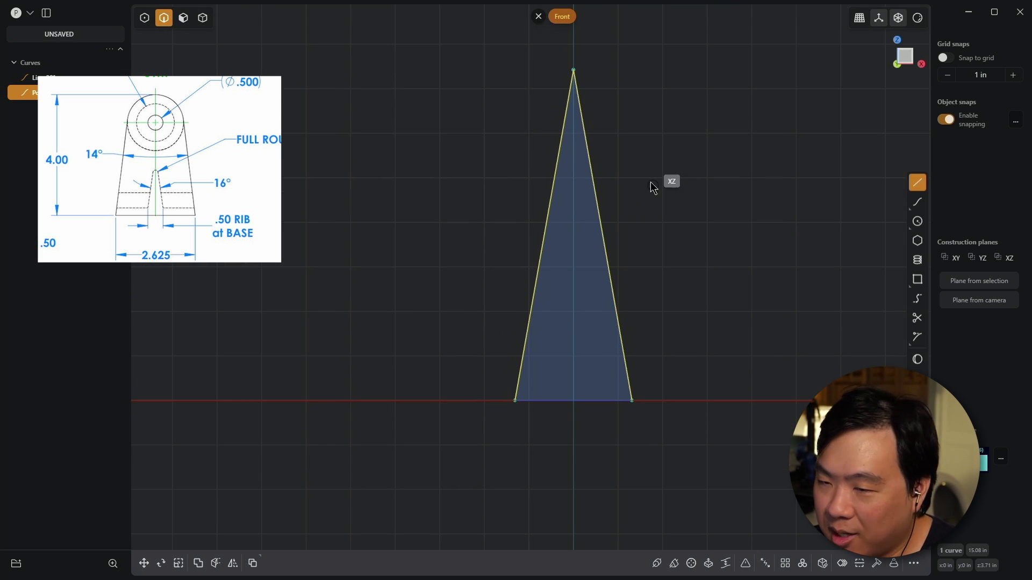
click(574, 70)
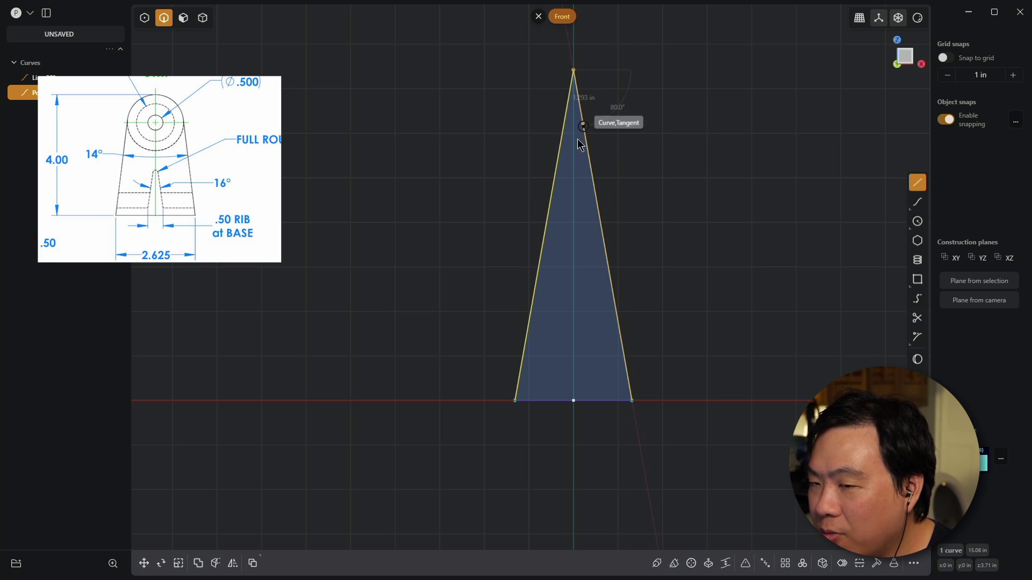
click(567, 442)
- Remove the triangle's two sides and the vertical centre line, keeping the base line
shift+middle_drag(514, 449, 567, 464)
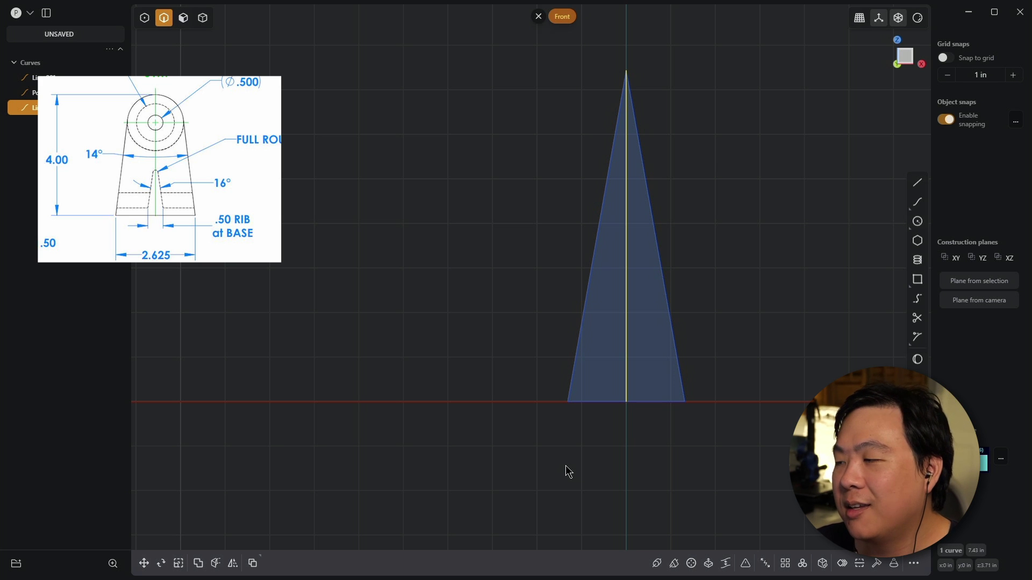
scroll(565, 466, up, 2)
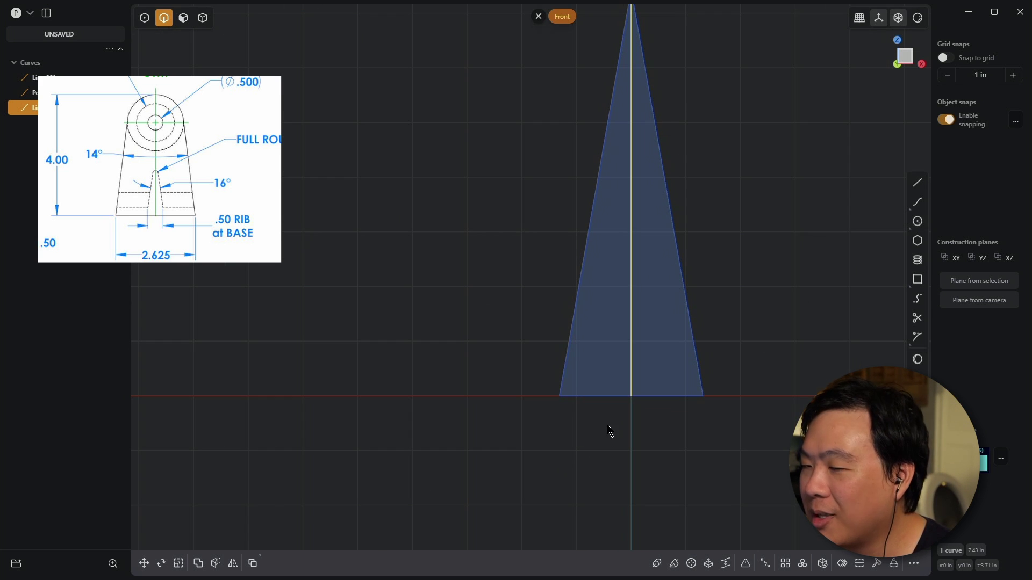
scroll(603, 433, down, 1)
shift+middle_drag(576, 410, 530, 445)
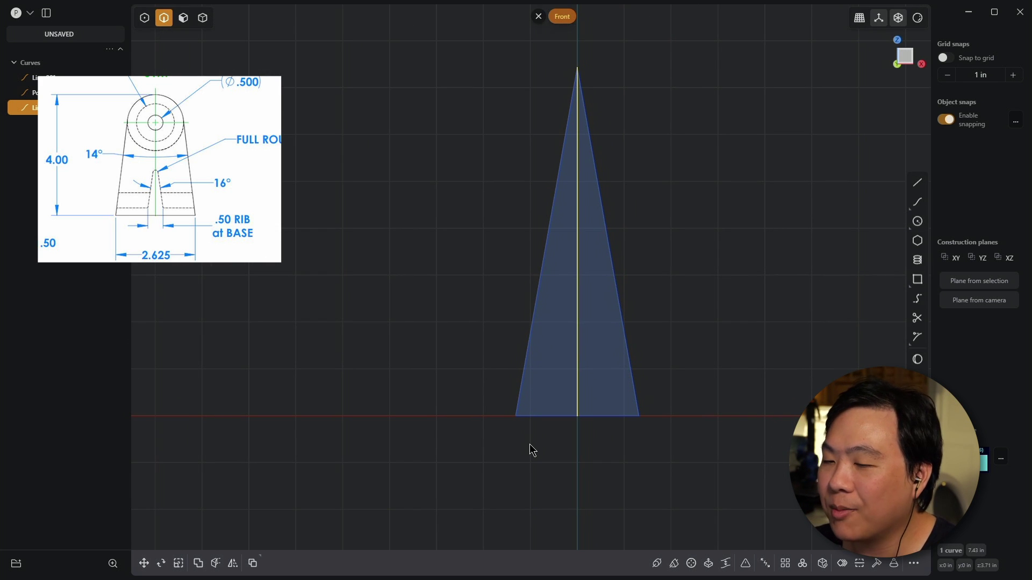
scroll(530, 447, up, 1)
scroll(599, 397, down, 1)
shift+middle_drag(617, 376, 617, 434)
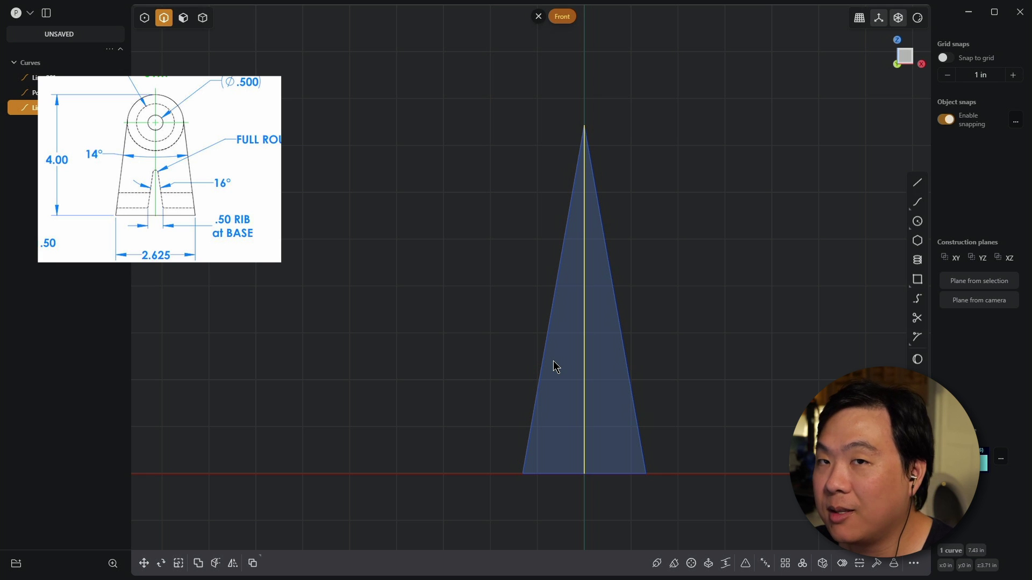
key(t)
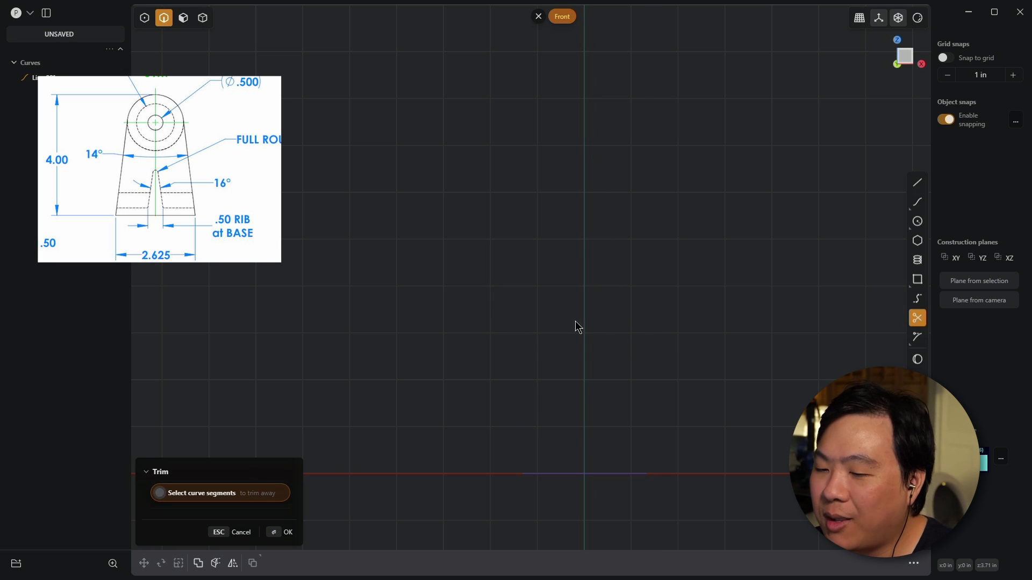
- Draw a side line about 9.18 in long from the base line's left end at an angle of 90-7 degrees
key(l)
click(524, 474)
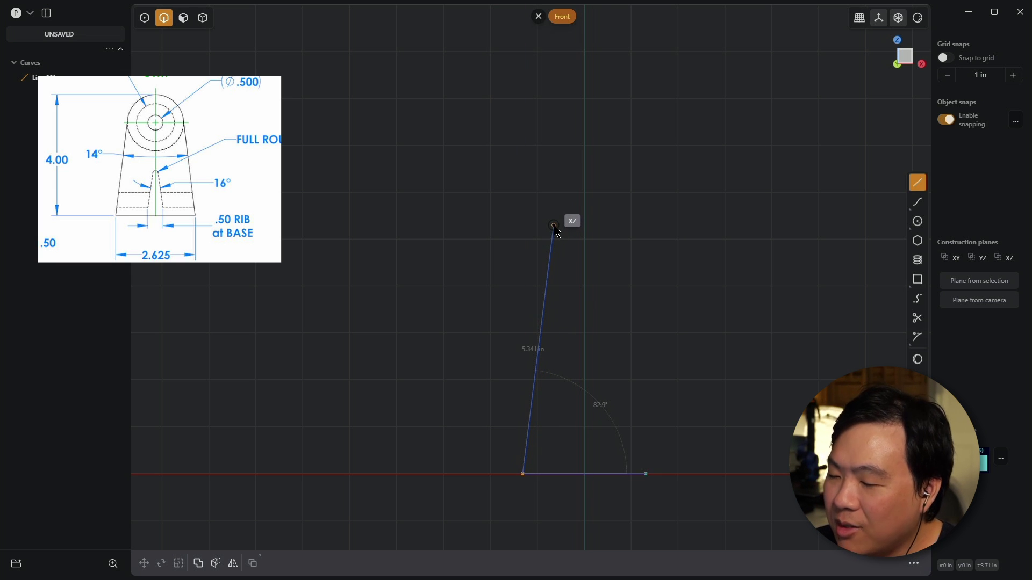
key(Tab)
text(90-7)
key(Return)
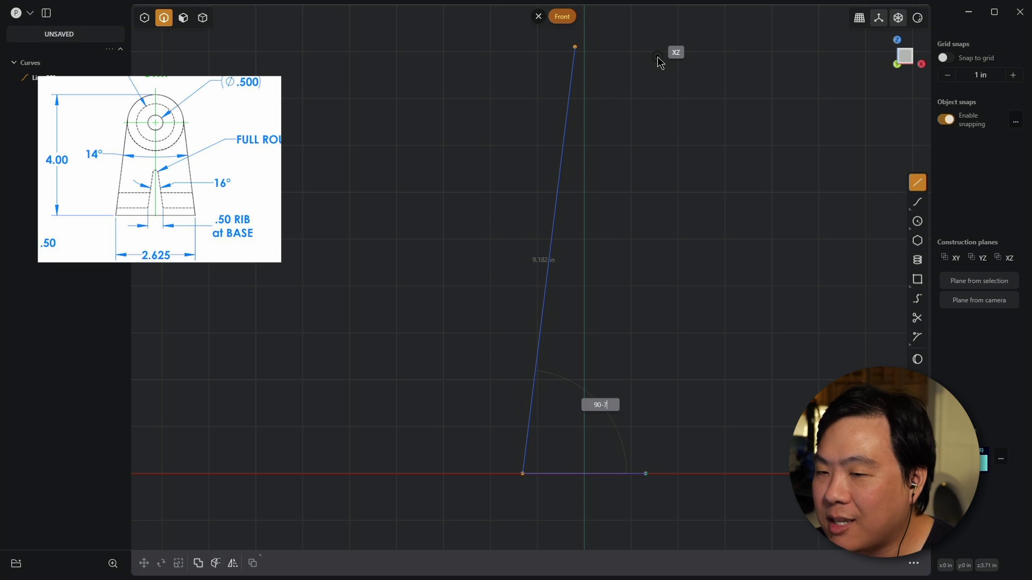
click(657, 57)
- Mirror the slanted side line across the Z axis to form the profile's opposite side
click(636, 244)
click(551, 237)
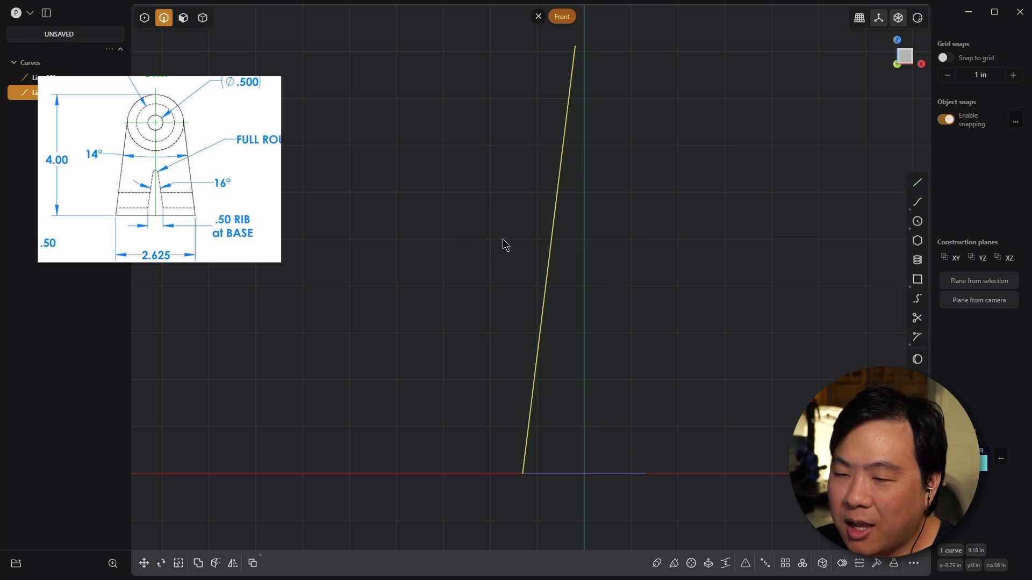
key(alt+x)
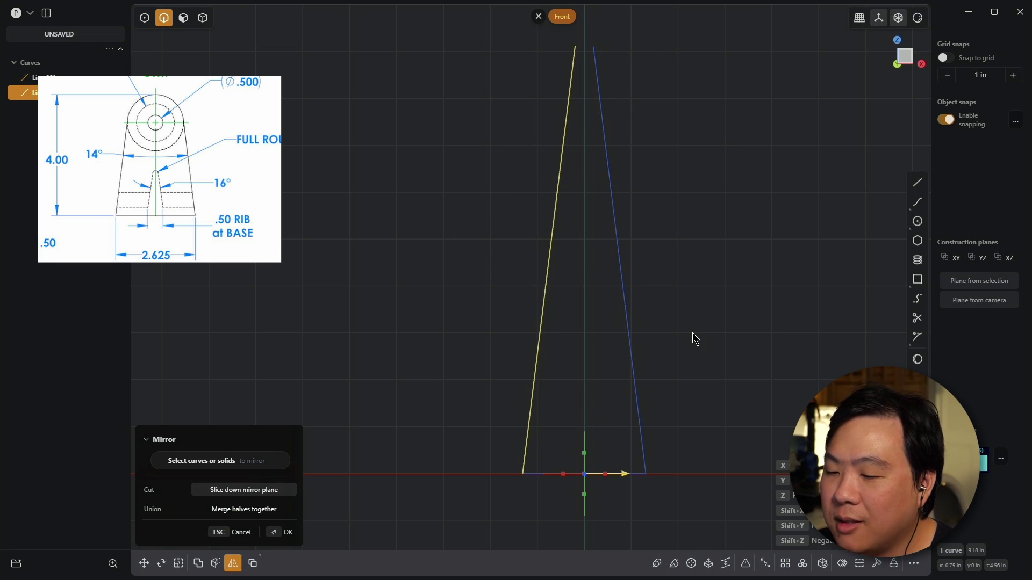
key(Return)
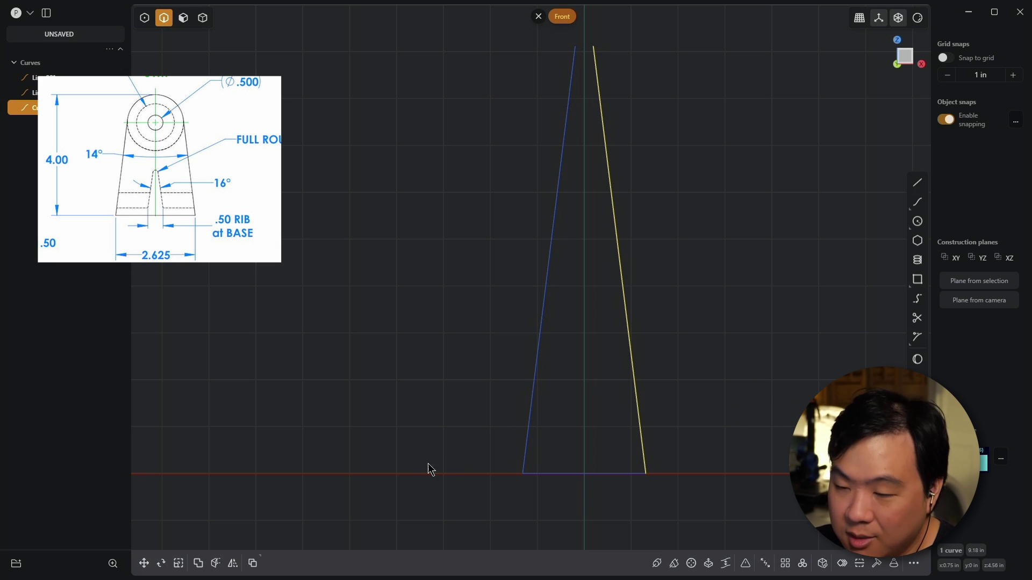
- Draw a horizontal line about 5.92 in long on the X axis, extending past both ends of the base
key(l)
click(460, 473)
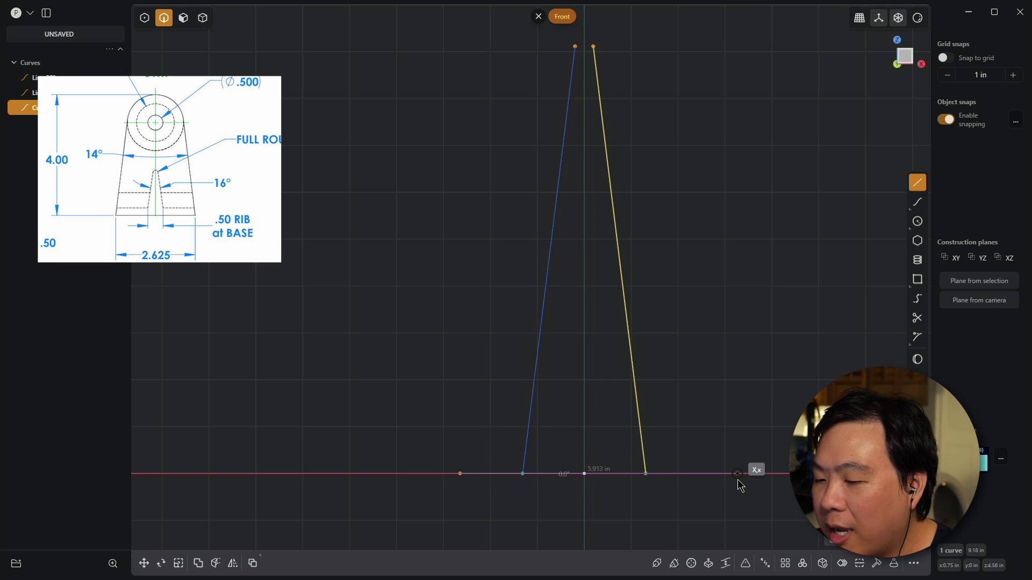
click(738, 474)
key(Escape)
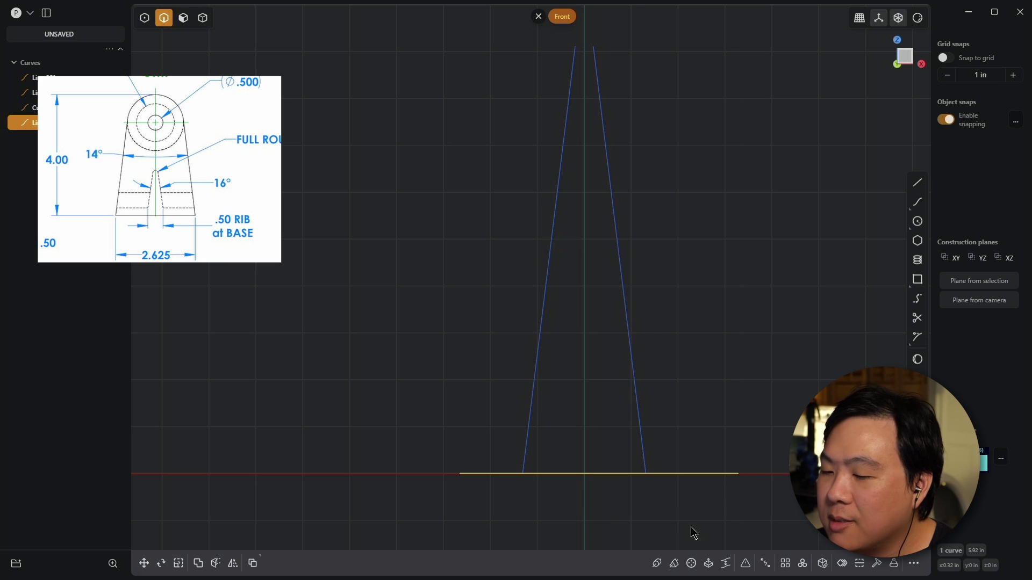
- Move the new horizontal line up 4 in along the Z axis
key(g)
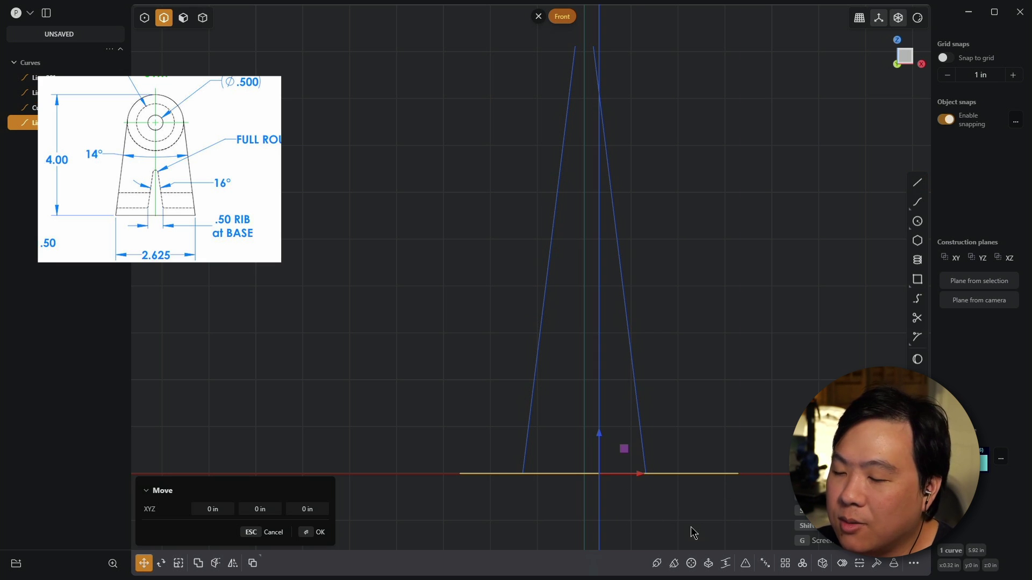
text(4)
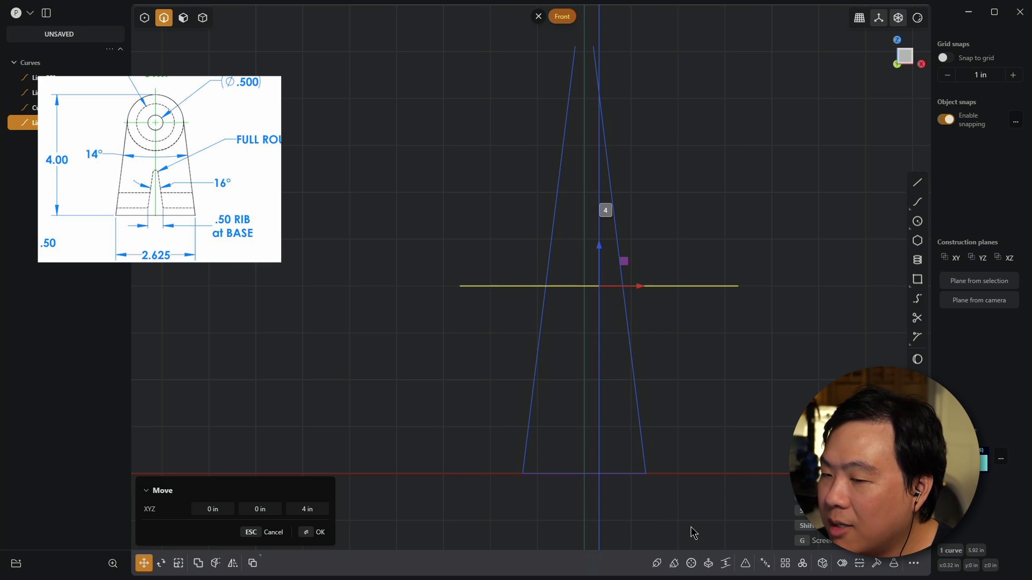
key(Return)
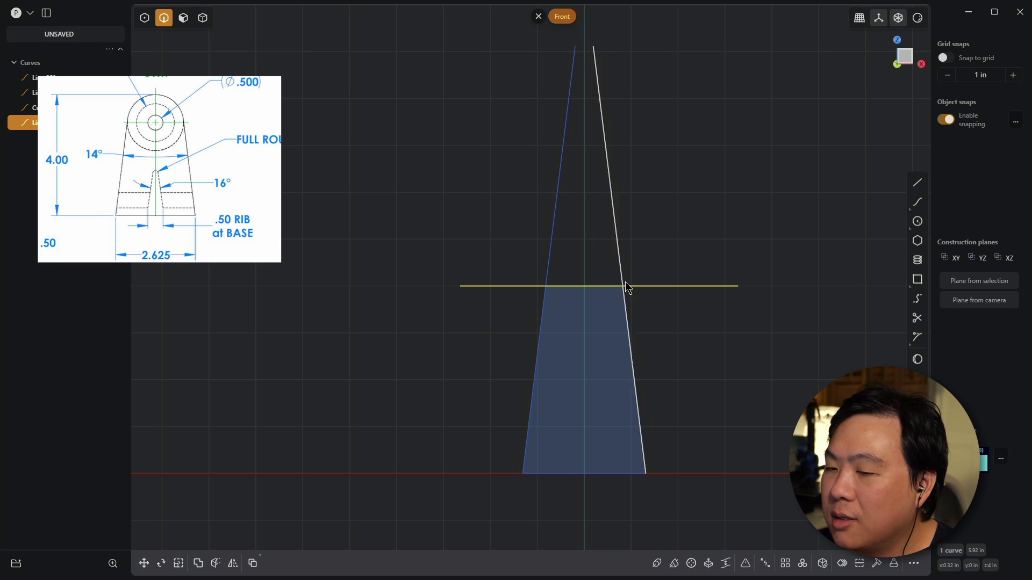
- Trim the horizontal line's overhanging ends and the parts of the side lines above it, leaving a closed trapezoid
key(Escape)
key(t)
drag(757, 335, 668, 259)
scroll(691, 275, up, 2)
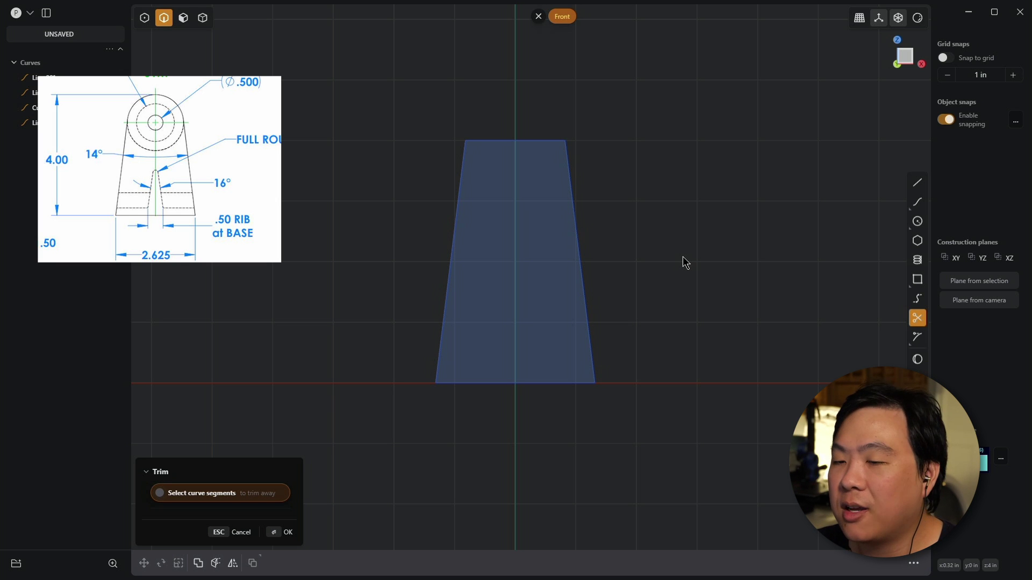
- Draw a circle about 1.63 in in diameter centred on the Z axis near the trapezoid's top edge
key(c)
click(515, 203)
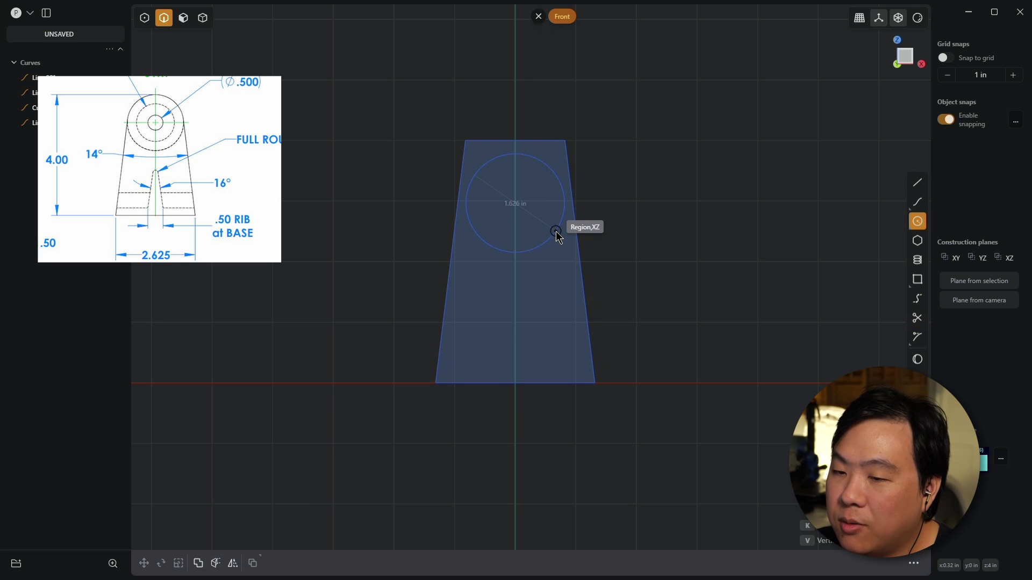
click(557, 232)
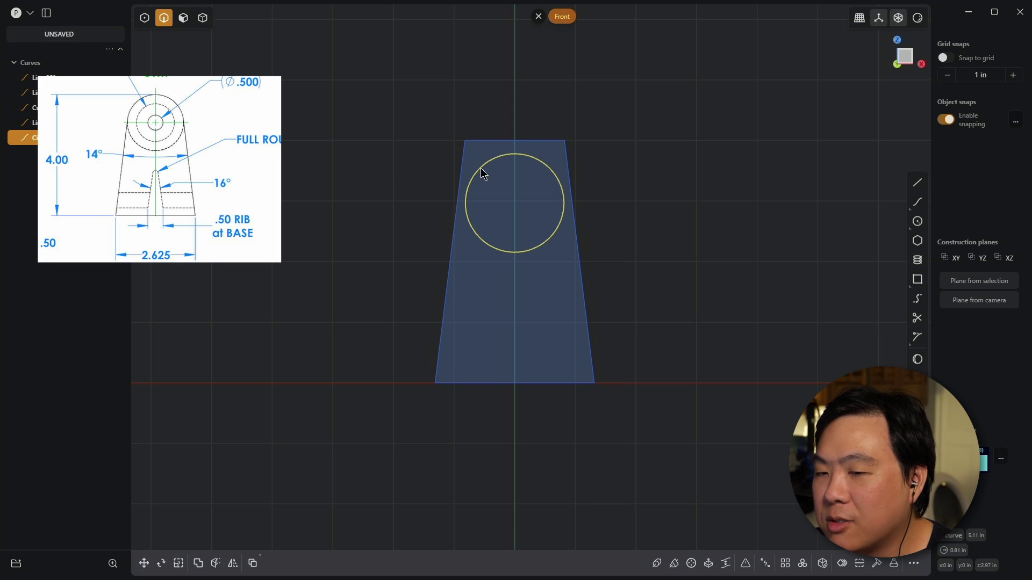
- Check the trapezoid's two slanted sides and top edge that the circle has to touch
click(464, 172)
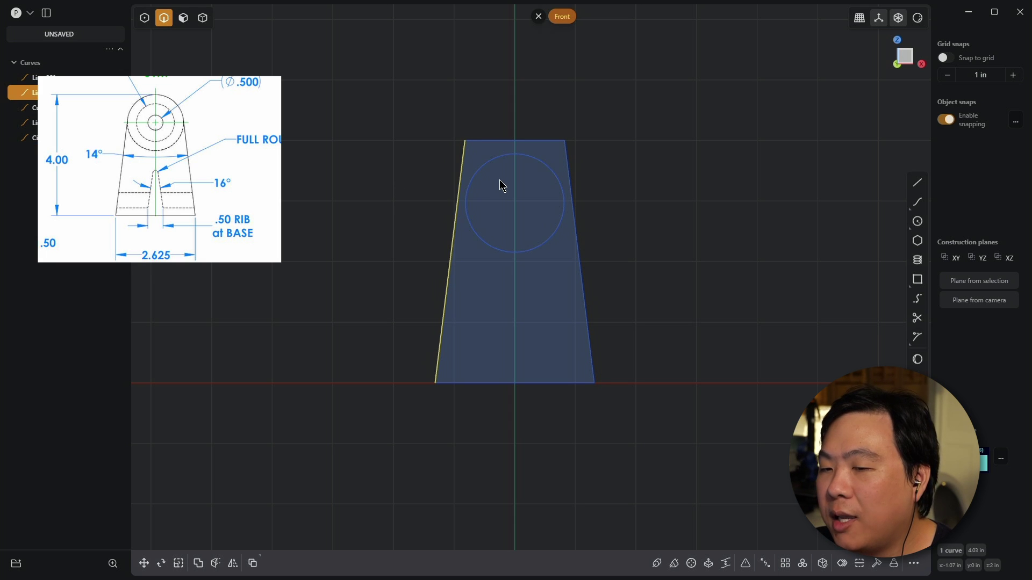
click(533, 159)
click(548, 141)
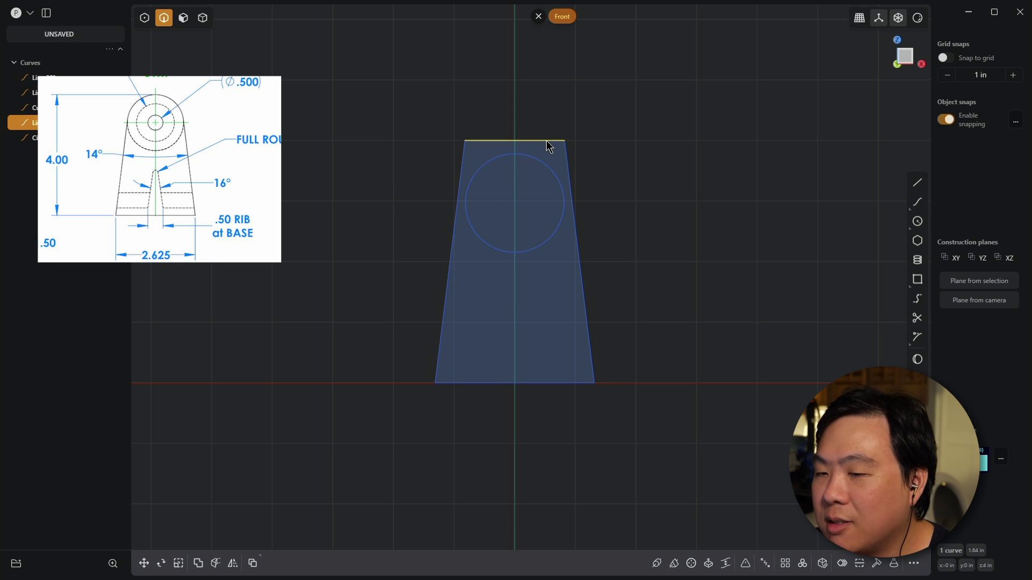
click(558, 170)
click(570, 173)
click(672, 277)
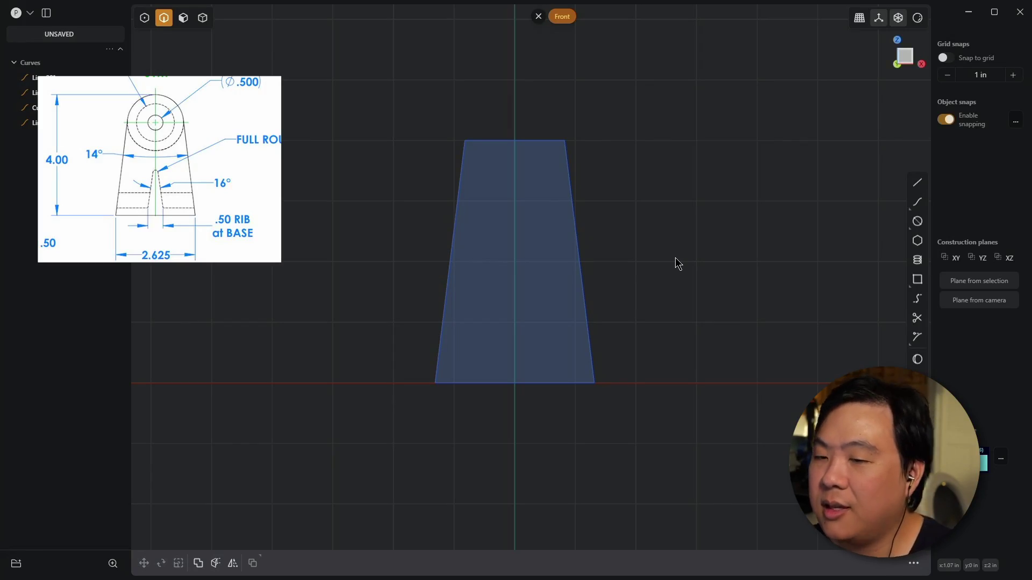
- Try to create a tangent circle between the trapezoid's two slanted sides
key(shift+c)
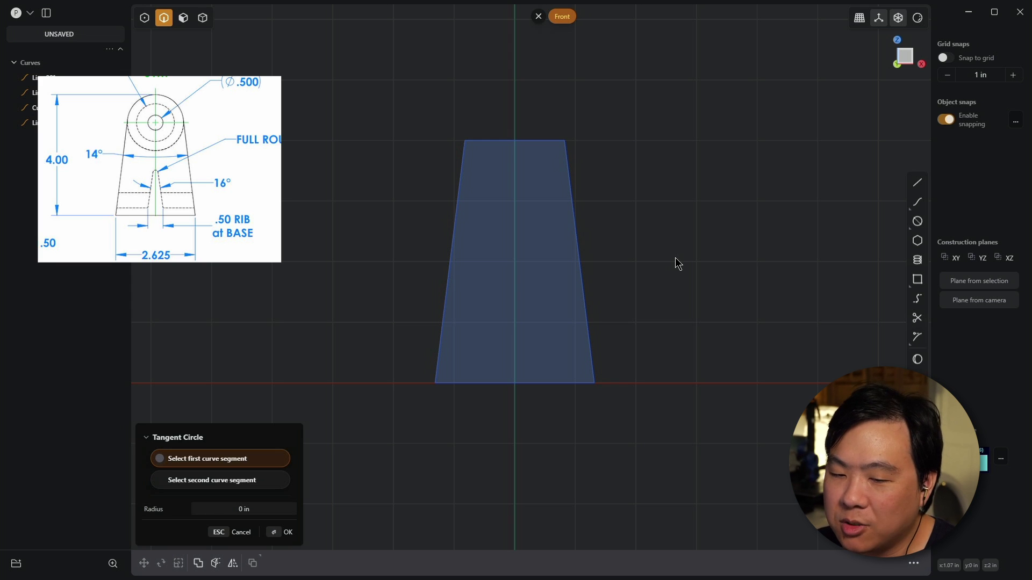
click(446, 245)
click(575, 233)
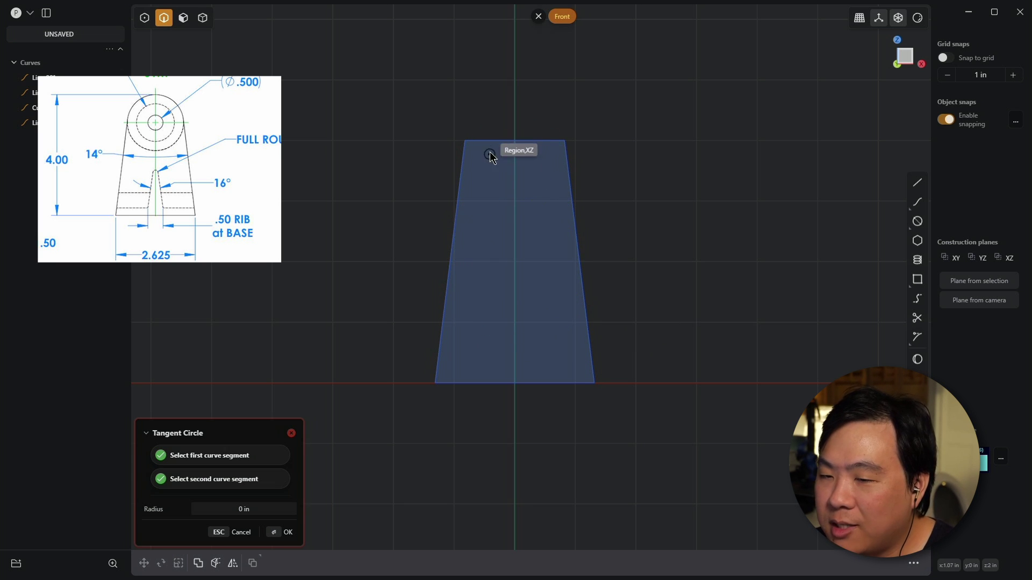
key(Escape)
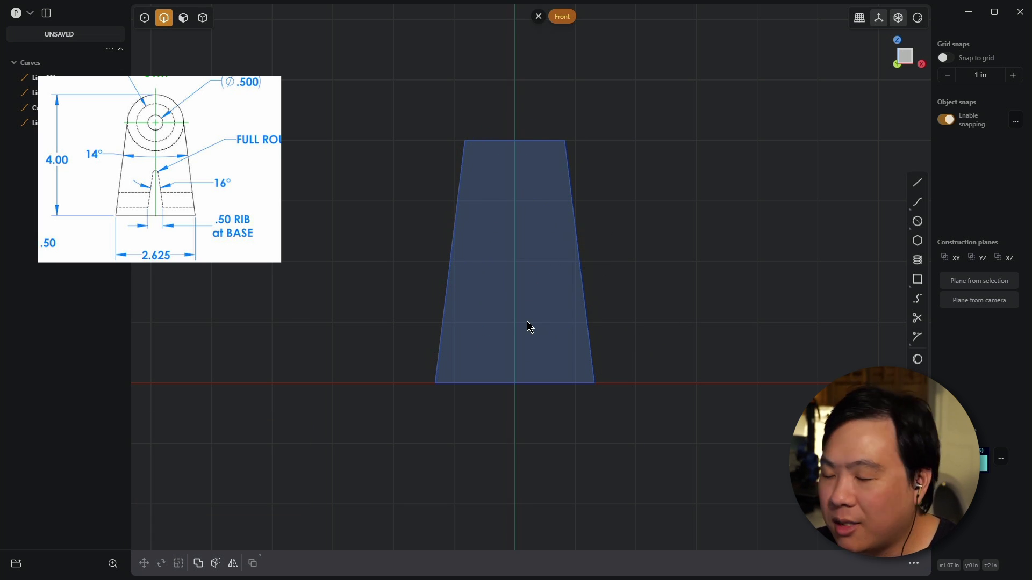
- Draw a two-segment polyline about 13.48 in long from the top edge's ends, extending the slanted sides to an apex on the Z axis
scroll(679, 382, down, 5)
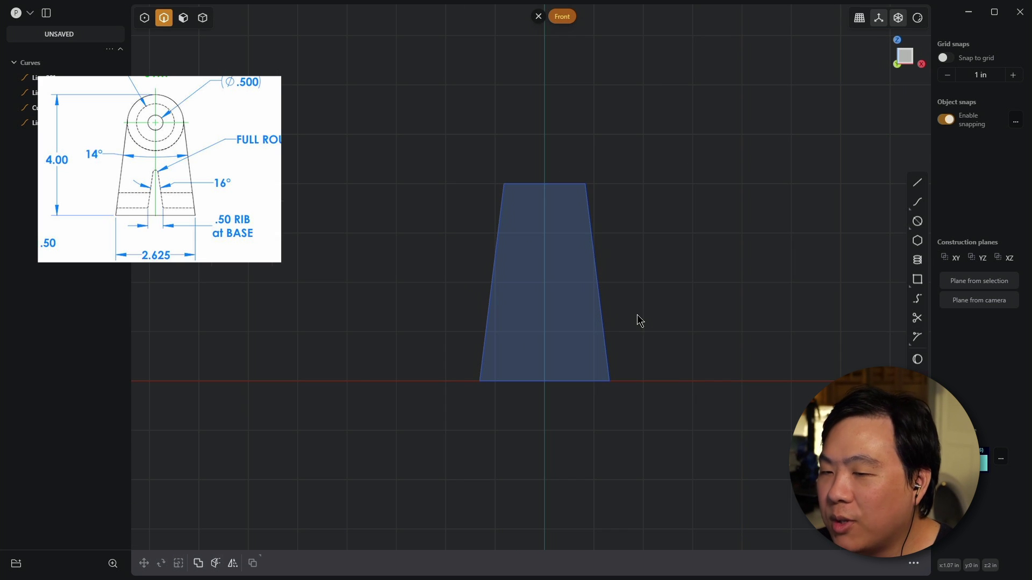
scroll(566, 322, up, 4)
middle_drag(568, 331, 592, 422)
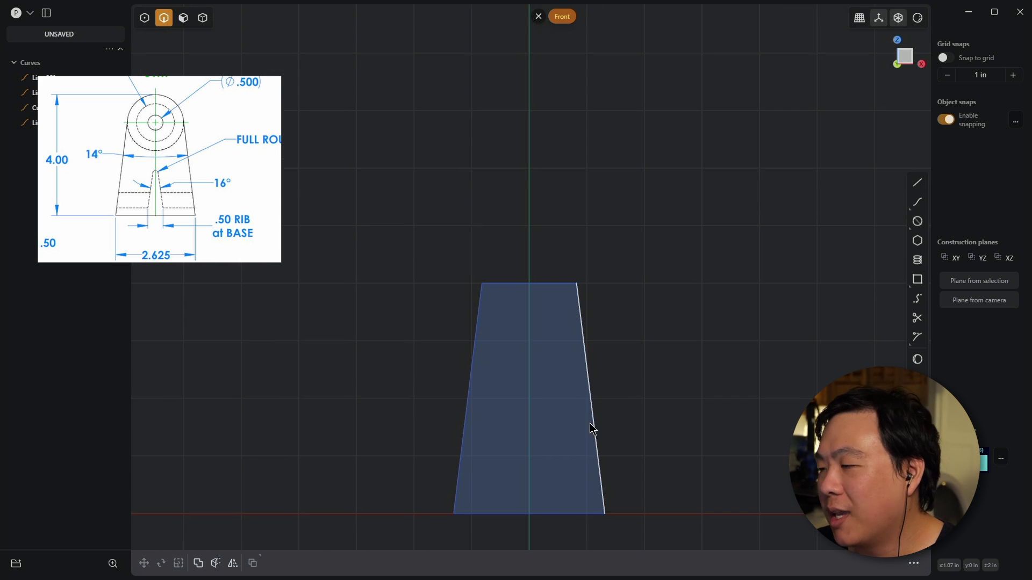
scroll(624, 377, down, 4)
scroll(625, 378, down, 1)
key(l)
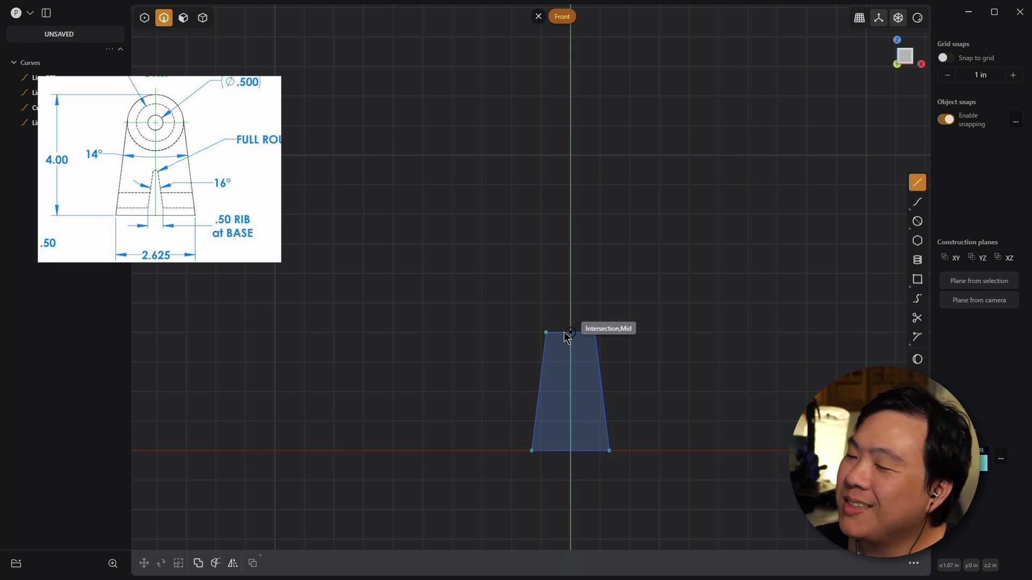
key(Escape)
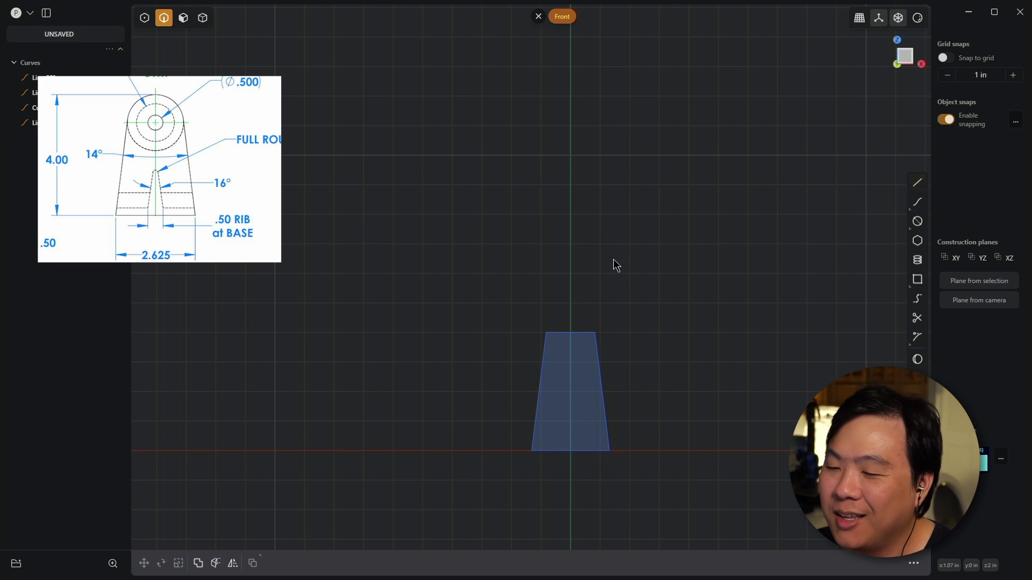
key(l)
click(547, 334)
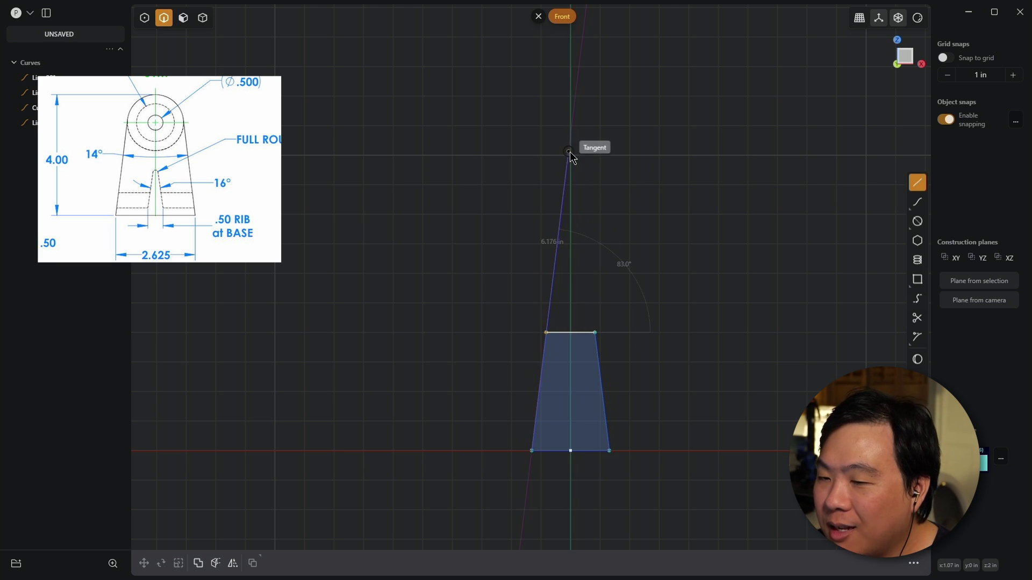
click(570, 134)
click(595, 333)
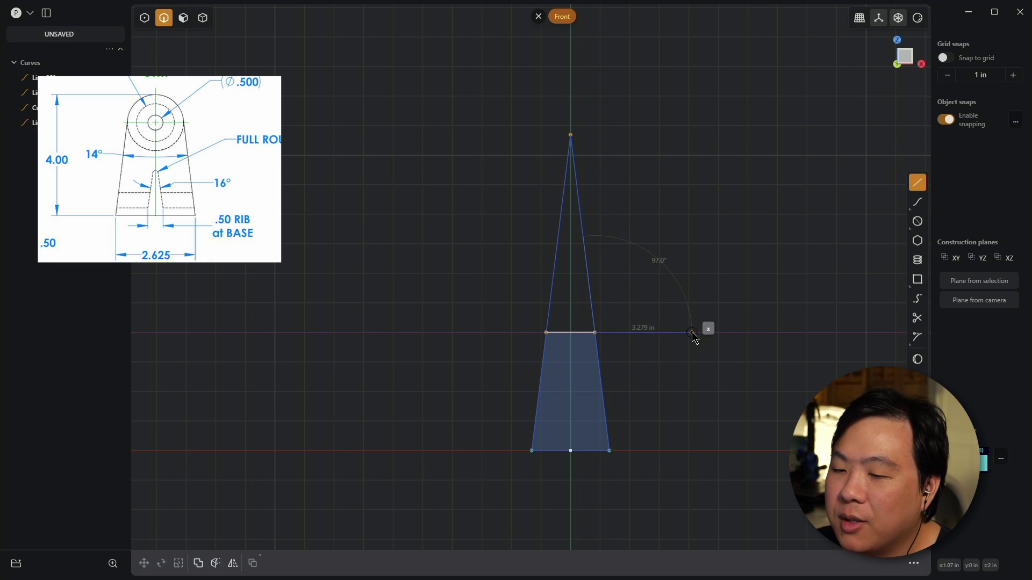
key(Return)
scroll(681, 343, up, 2)
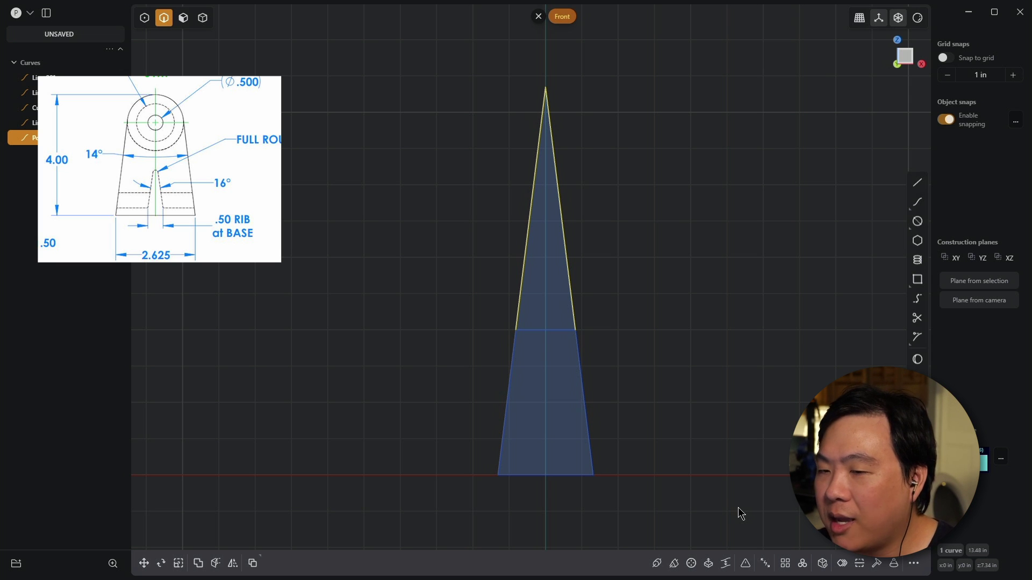
click(697, 375)
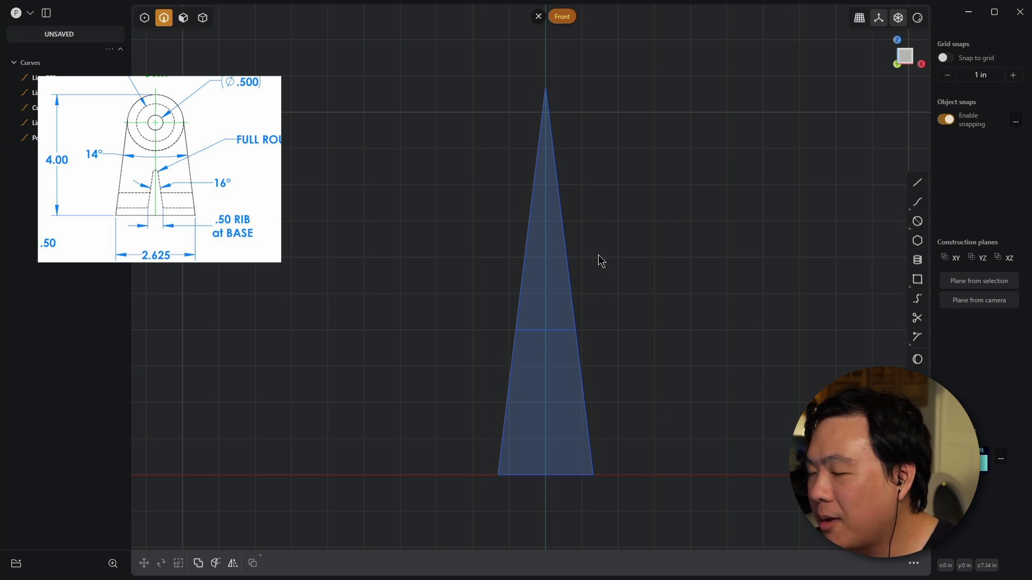
- Draw a vertical centre line about 9.77 in long from the apex down along the Z axis, stopping short of the base
scroll(602, 269, down, 1)
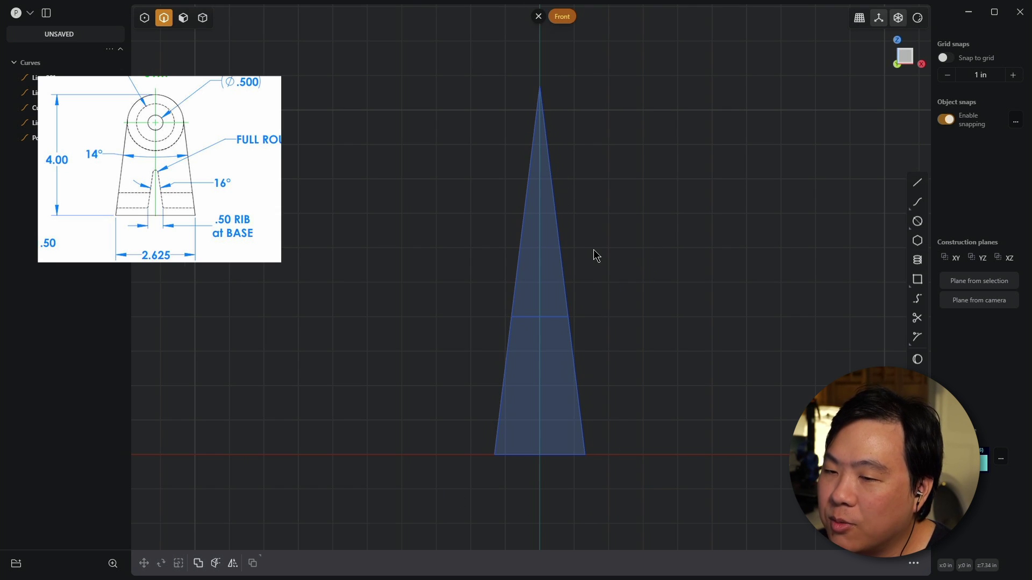
key(l)
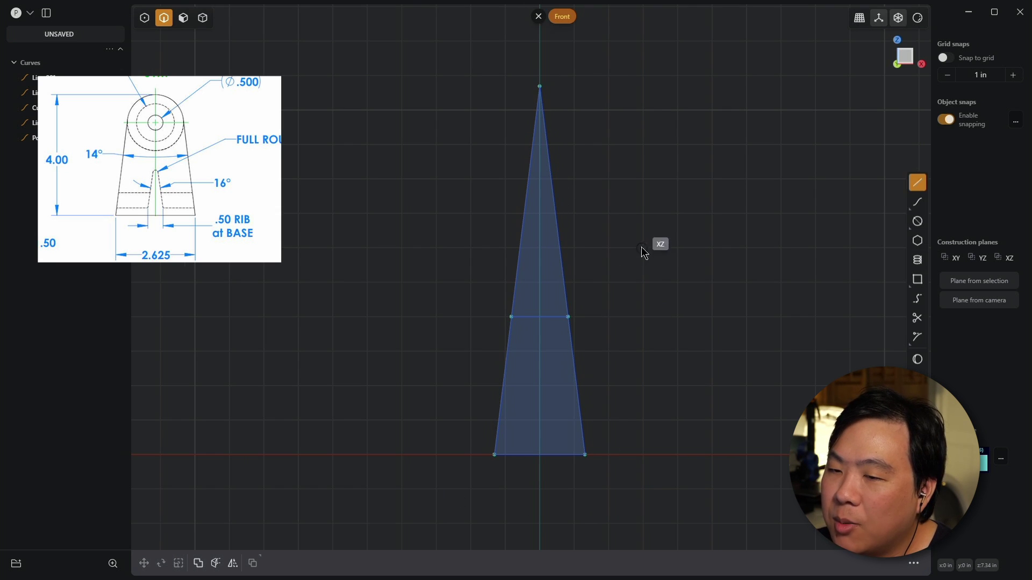
click(540, 86)
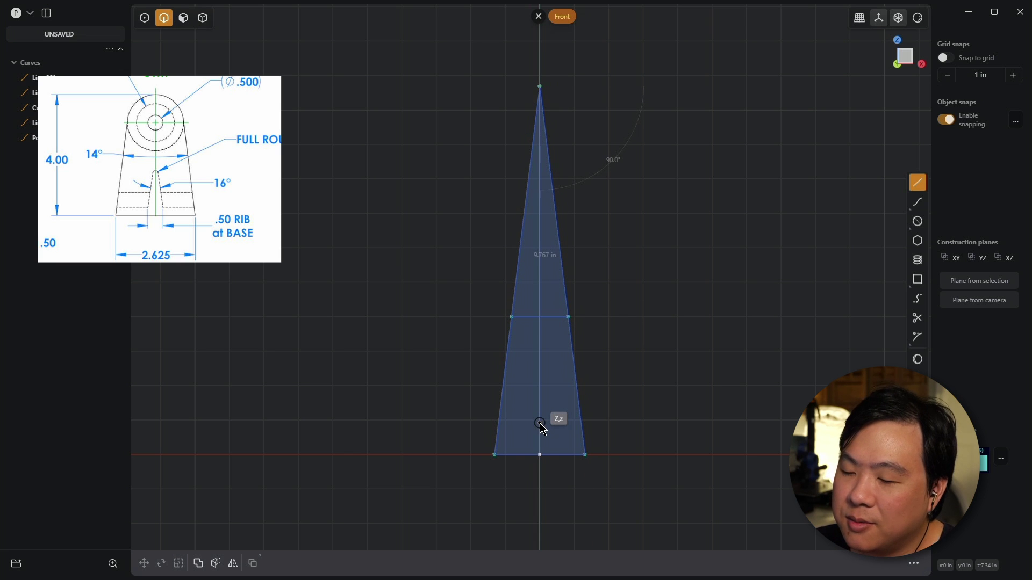
click(540, 424)
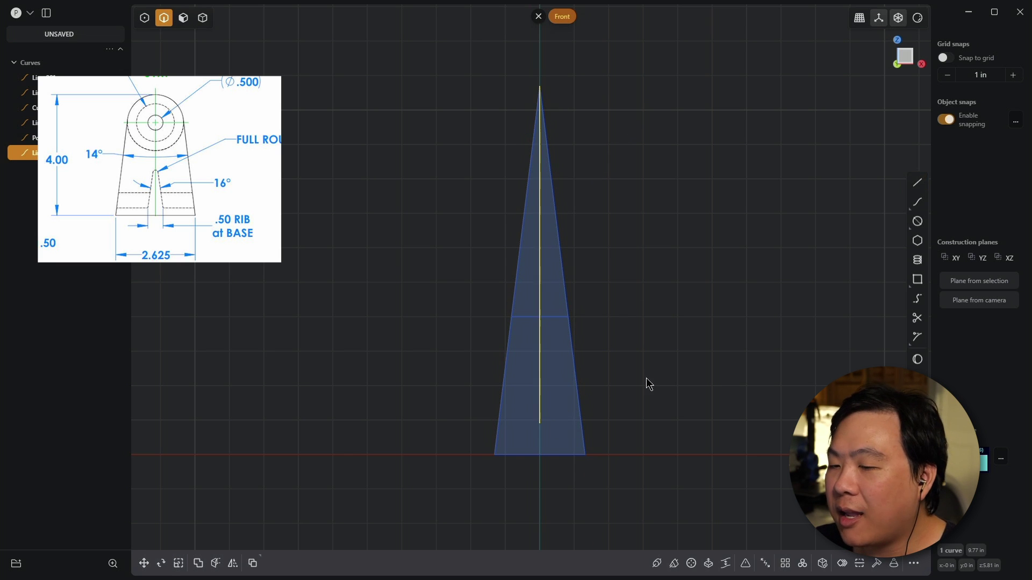
- Try circles centred at different heights on the centre line, with their radius reaching the slanted side
scroll(646, 378, up, 3)
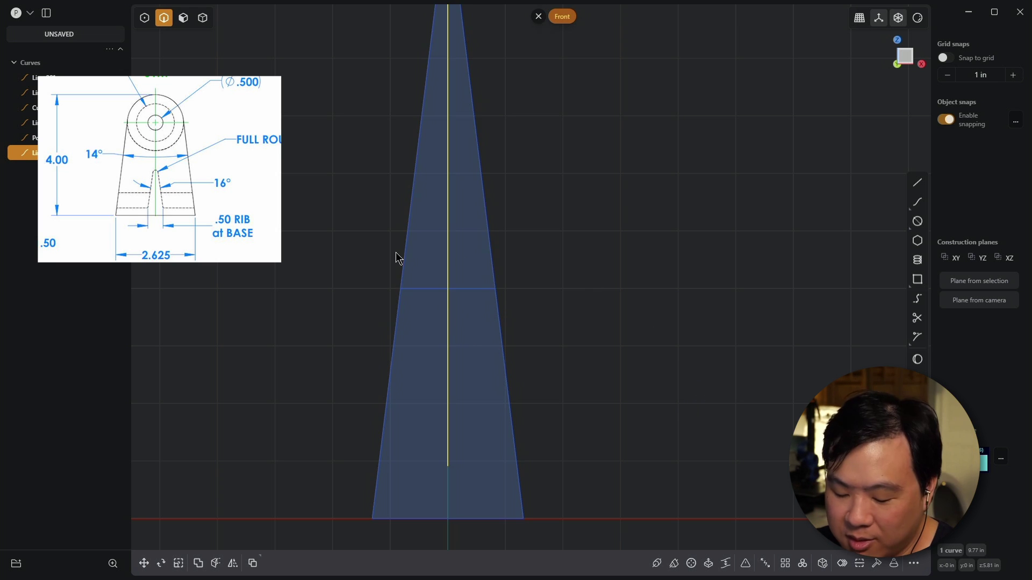
click(458, 255)
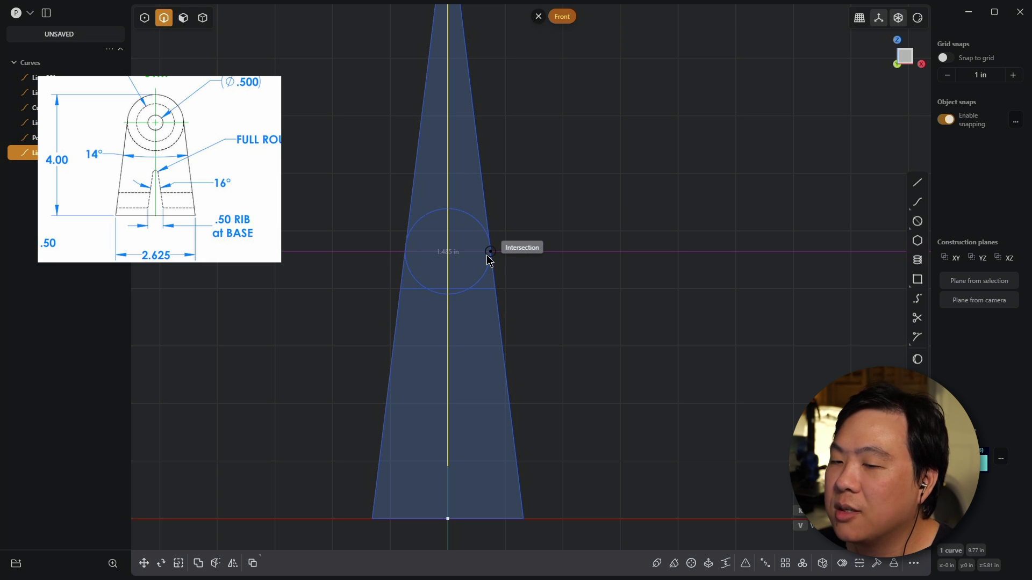
key(Escape)
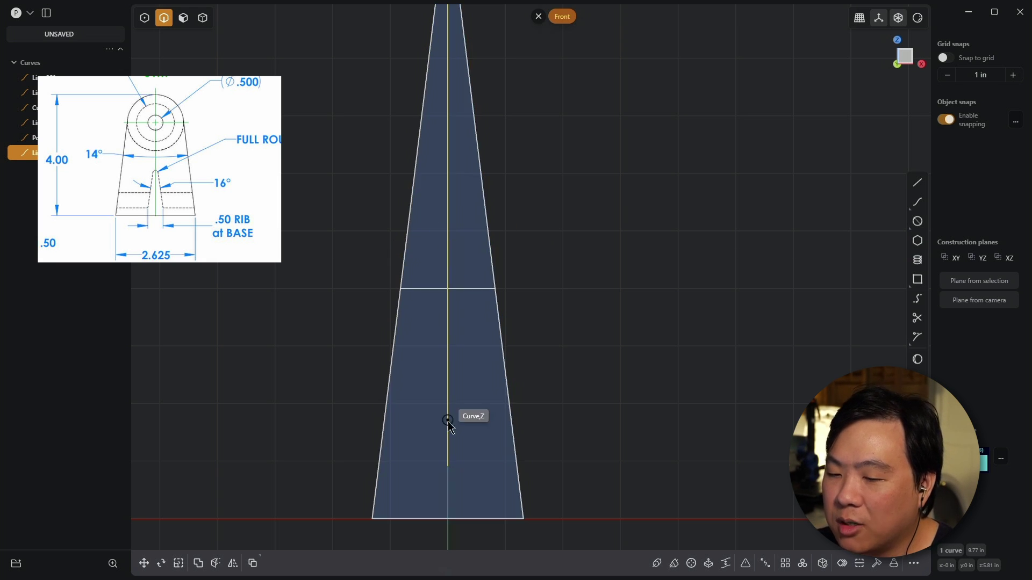
click(472, 404)
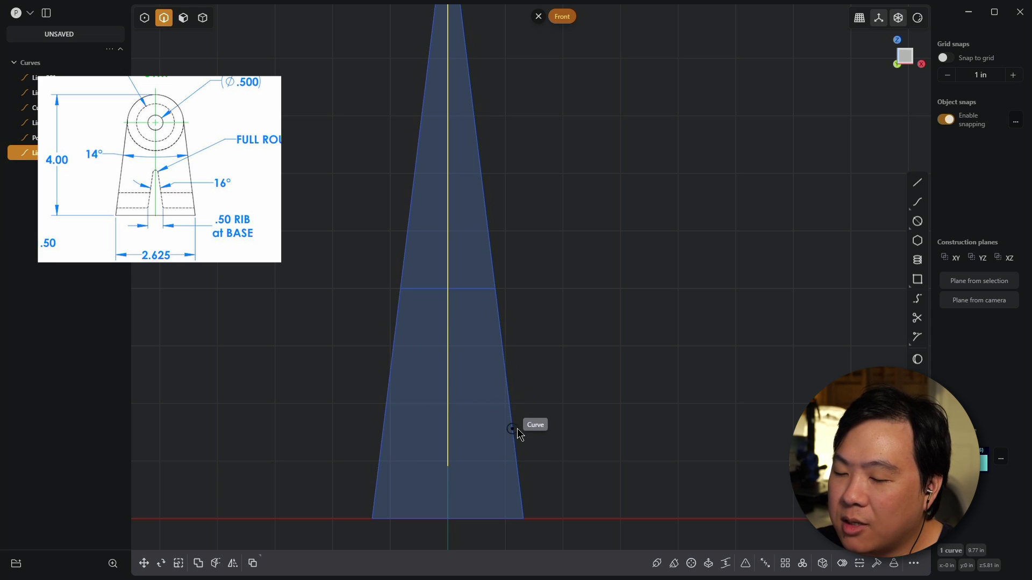
click(448, 397)
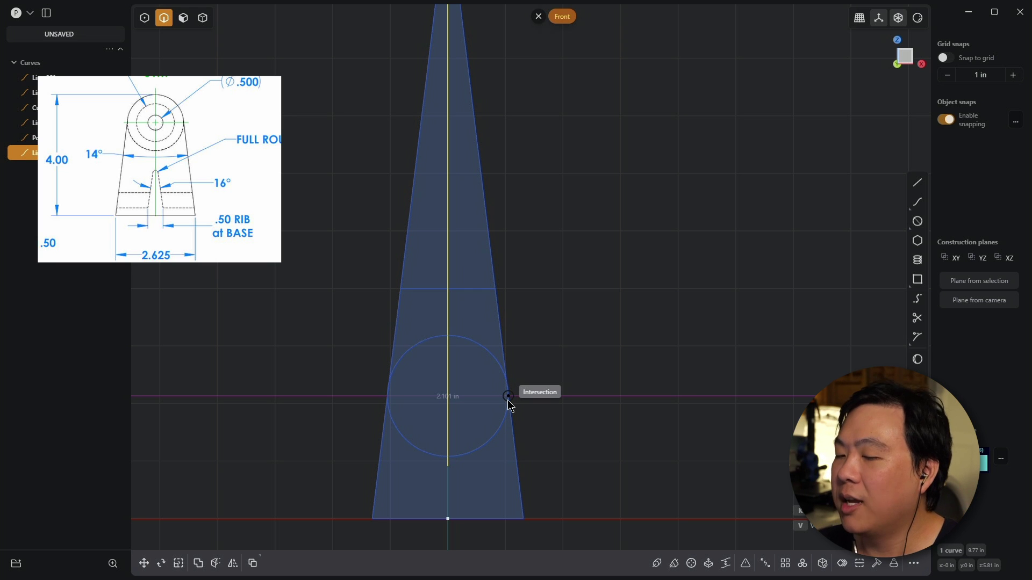
key(Escape)
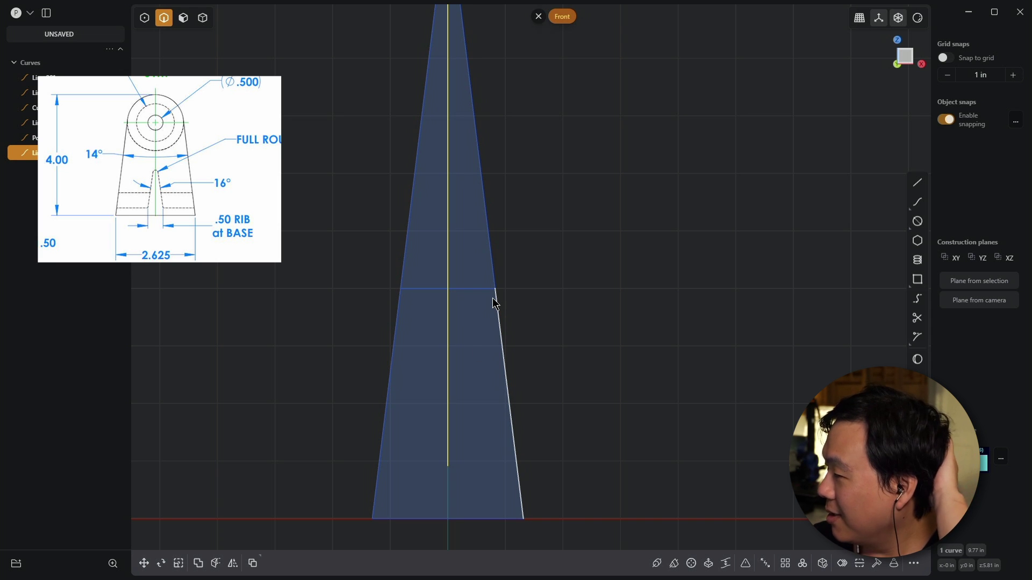
- Delete the vertical centre line that runs down from the apex along the Z axis
key(Delete)
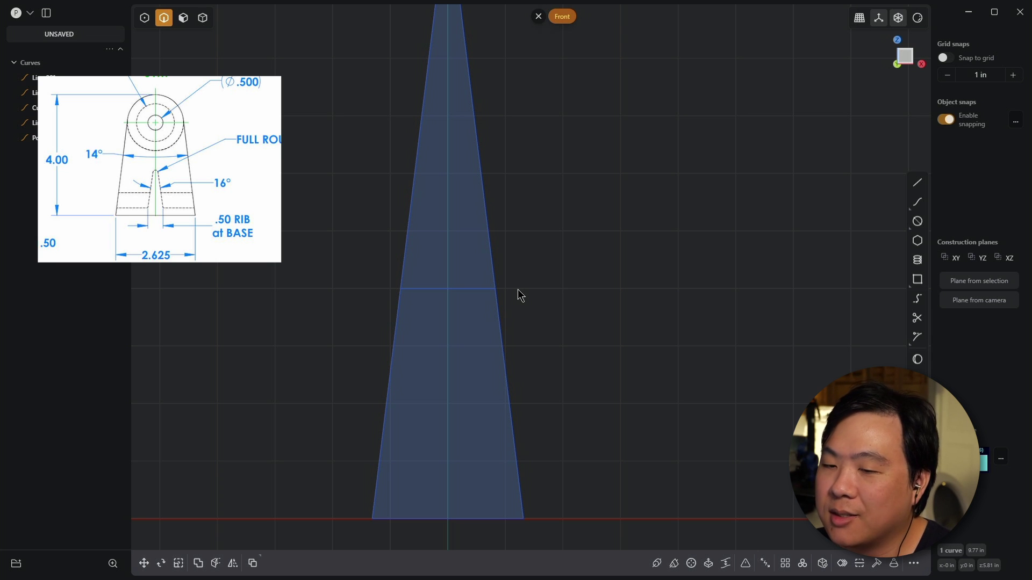
middle_drag(519, 221, 518, 157)
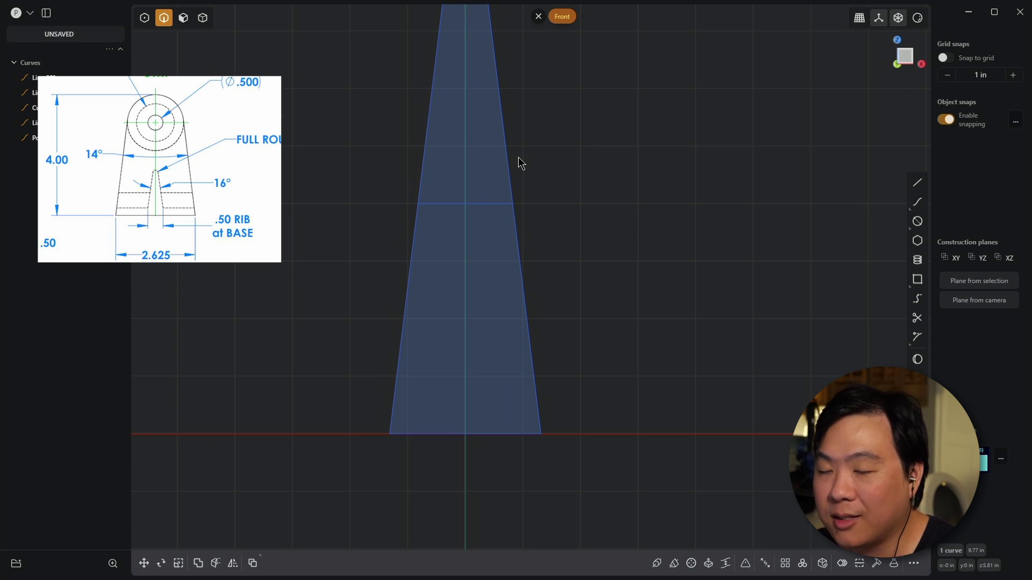
scroll(540, 143, up, 1)
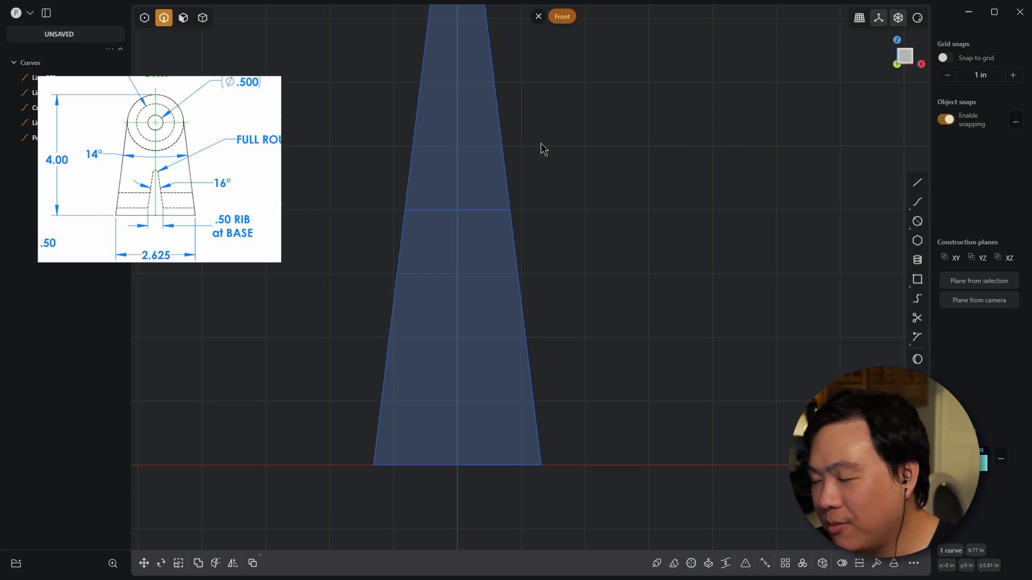
scroll(565, 189, down, 1)
middle_drag(565, 189, 625, 124)
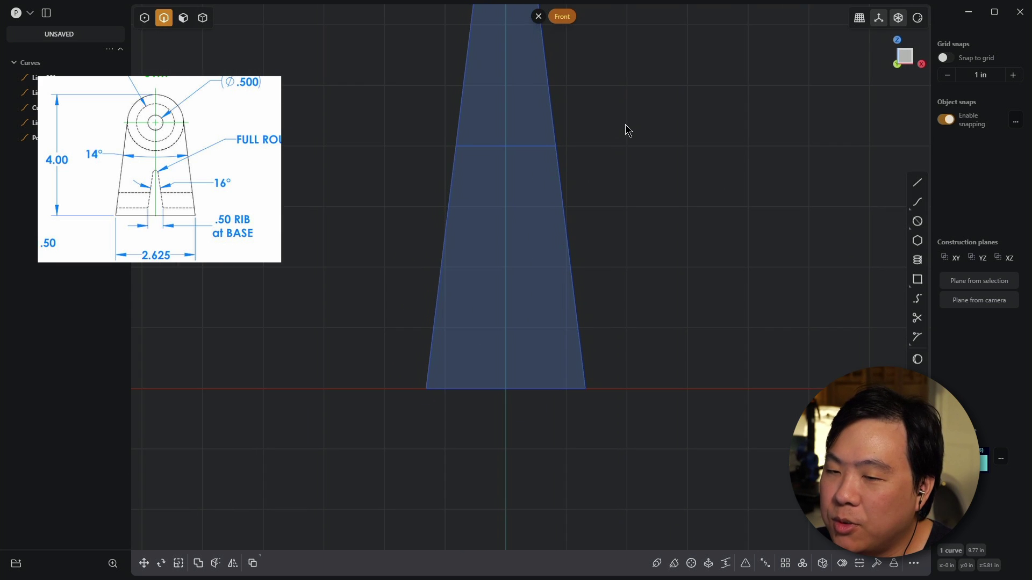
scroll(608, 143, up, 3)
key(l)
key(Escape)
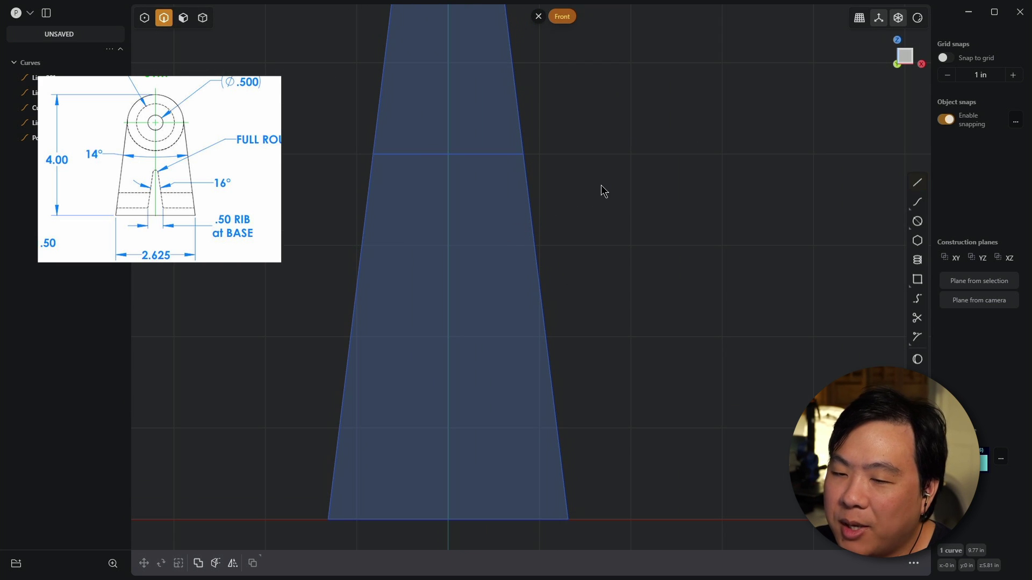
middle_drag(645, 198, 675, 182)
- Try crossing diagonal lines about 2.32 in and 2.45 in long from the ends of the trapezoid's top edge down into the profile
key(l)
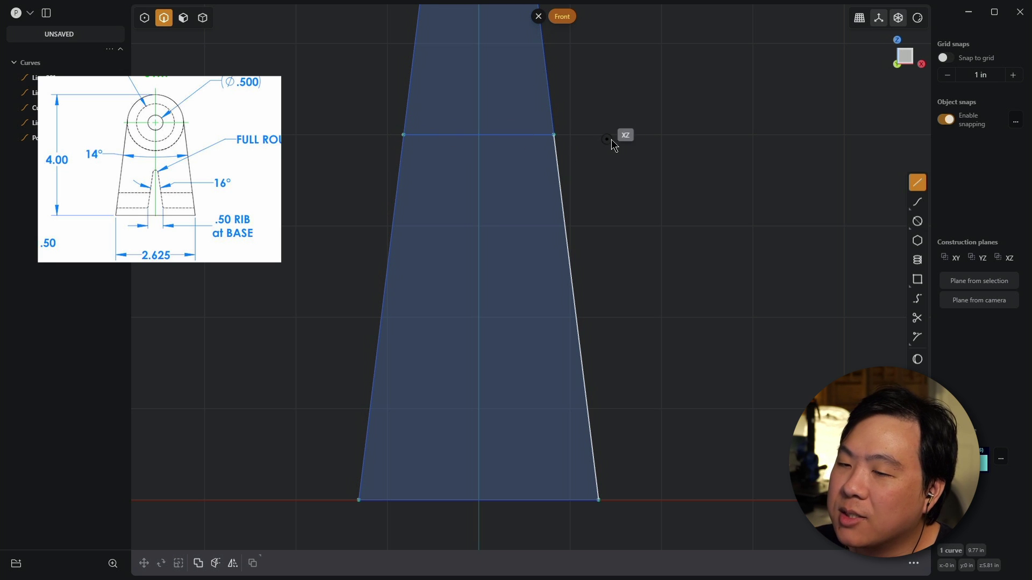
click(405, 135)
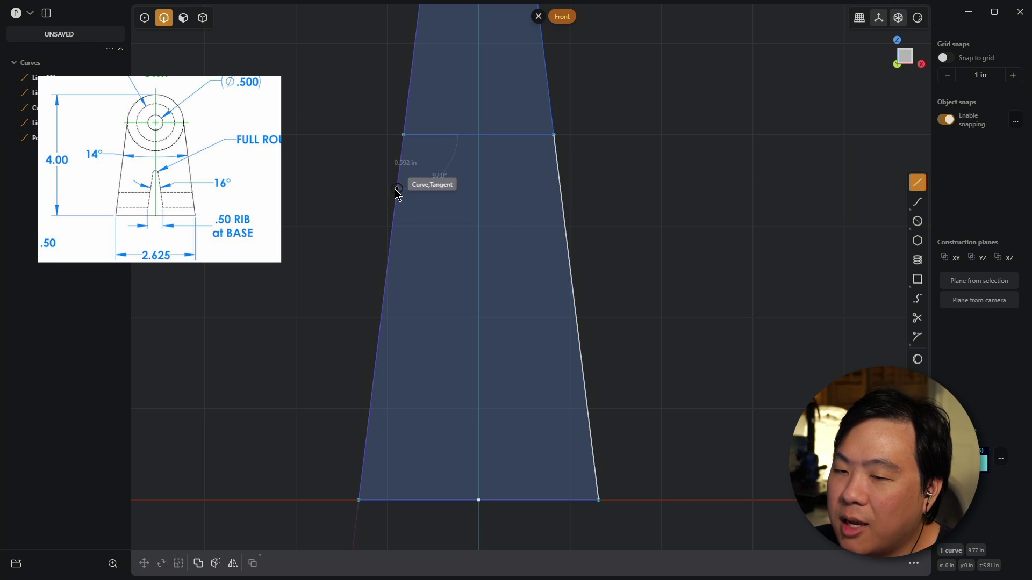
click(533, 304)
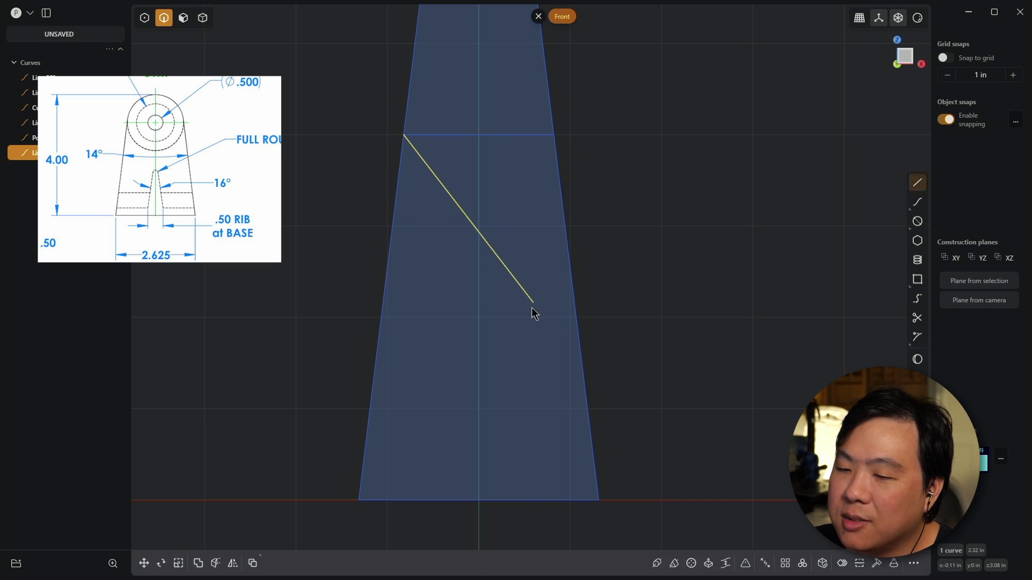
key(l)
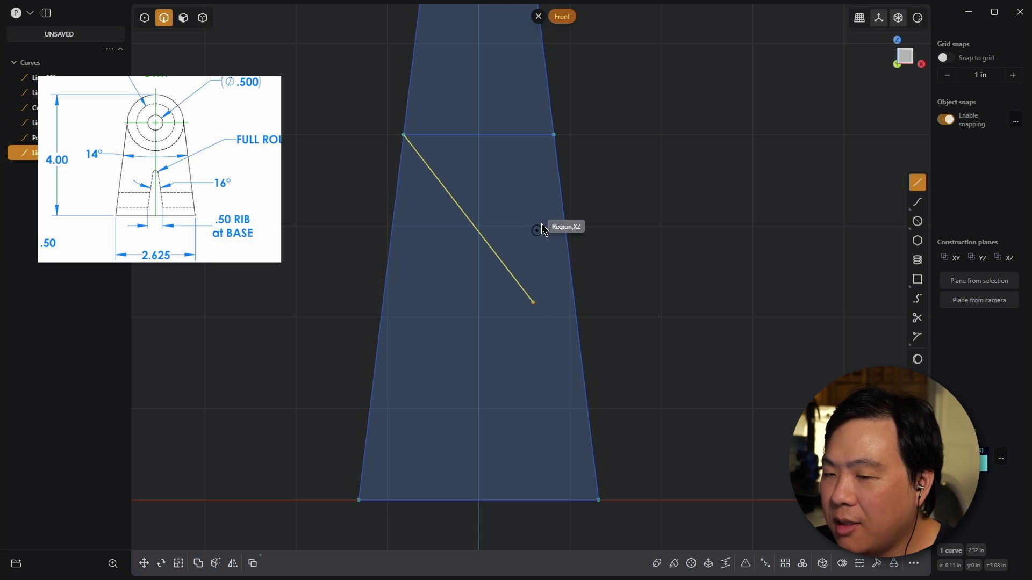
click(554, 135)
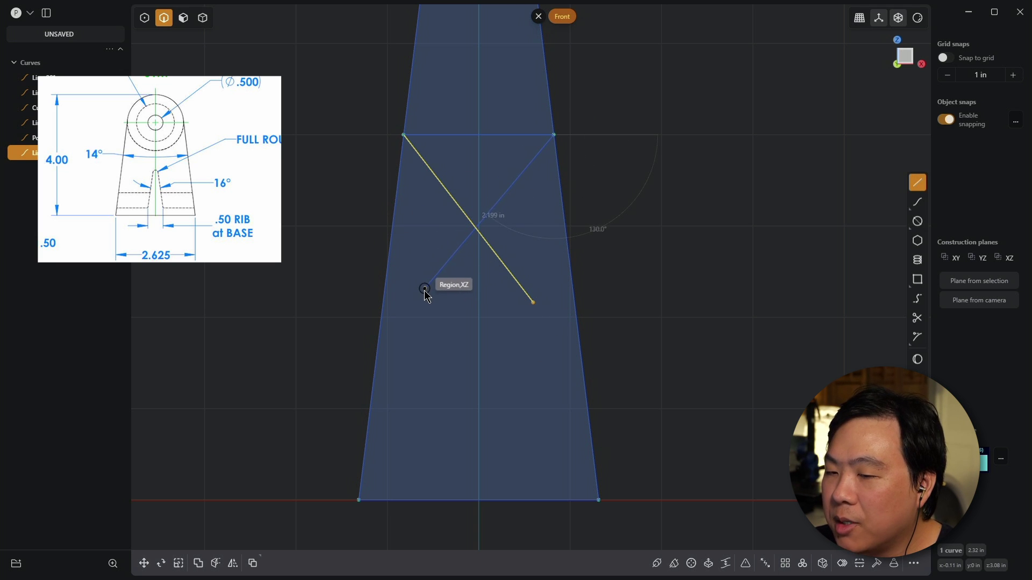
click(420, 314)
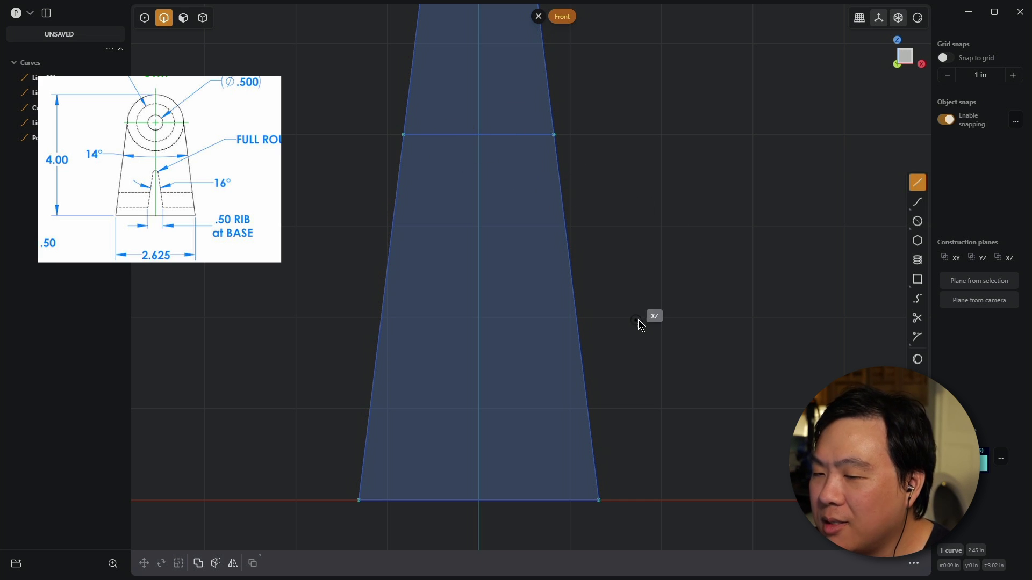
key(Escape)
scroll(612, 319, down, 2)
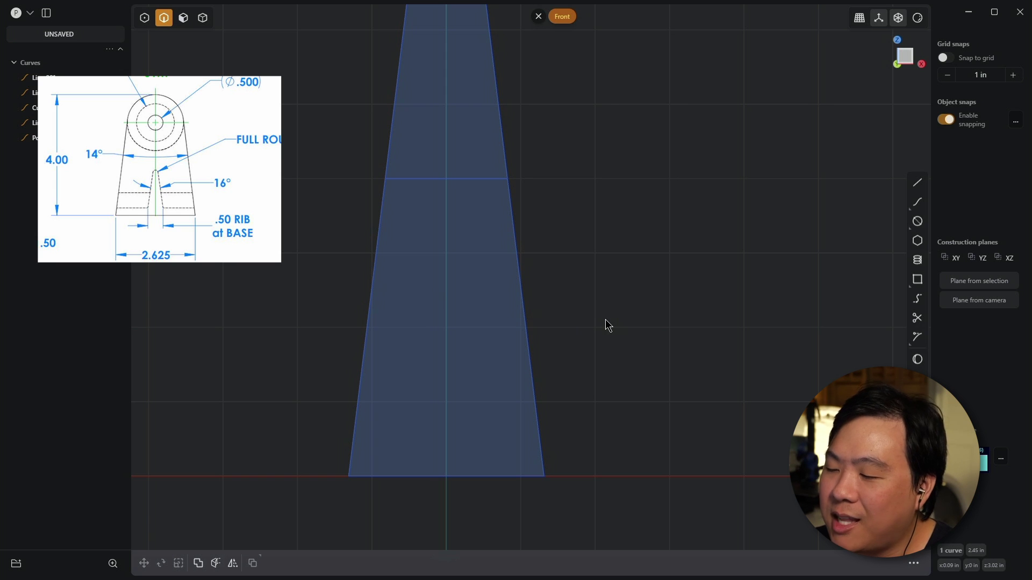
key(l)
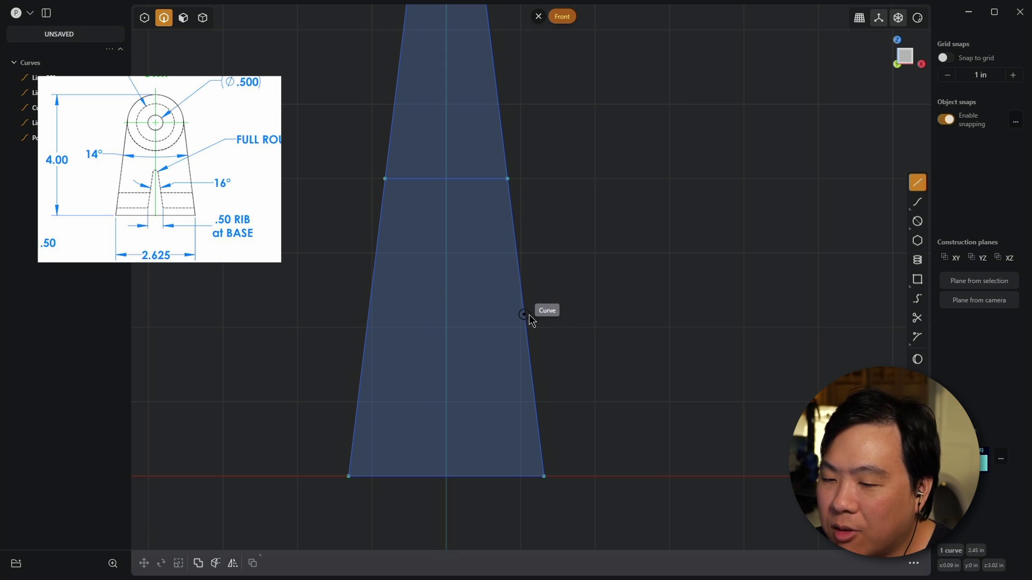
click(529, 315)
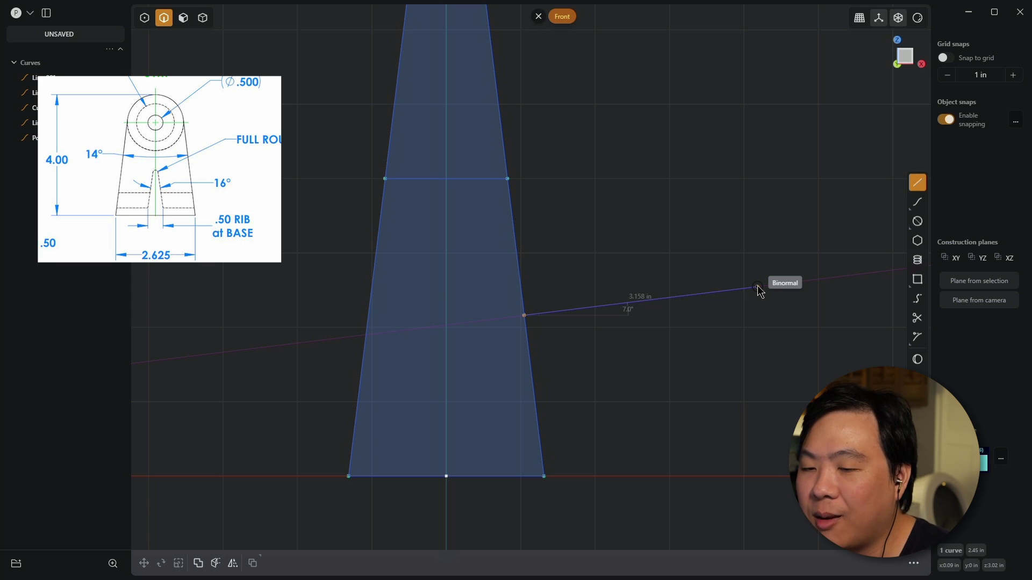
key(Escape)
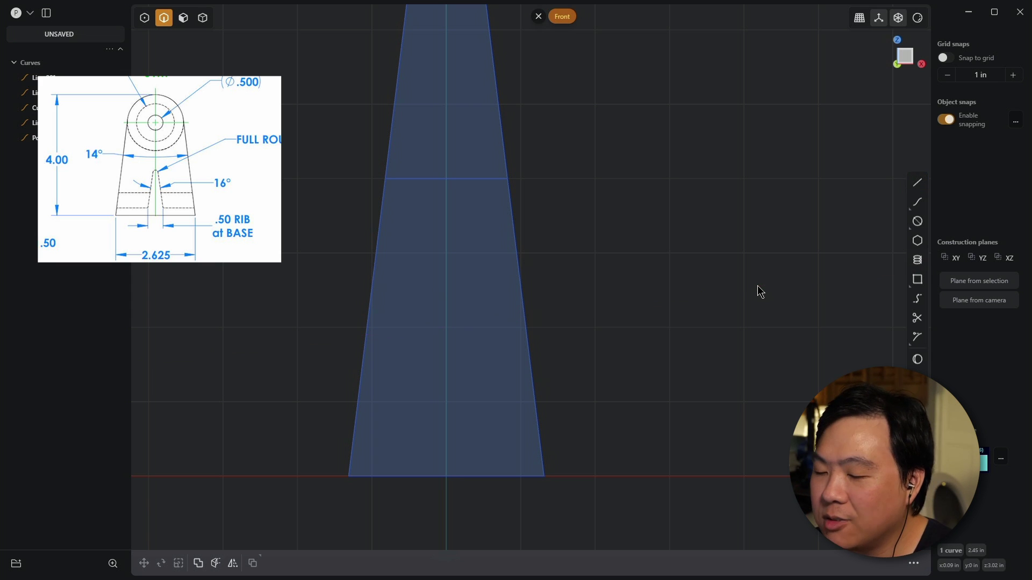
key(l)
scroll(404, 258, up, 5)
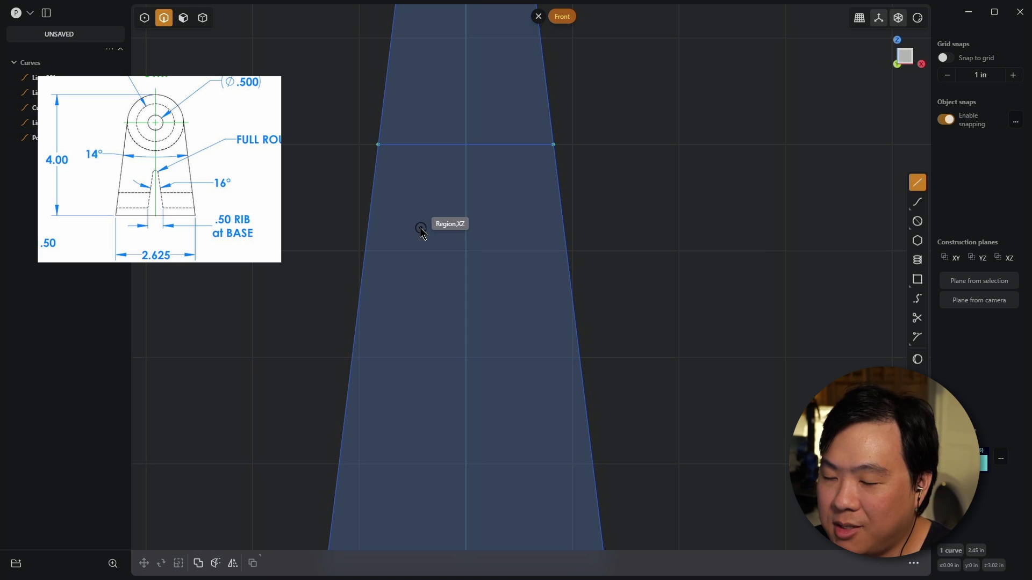
click(378, 144)
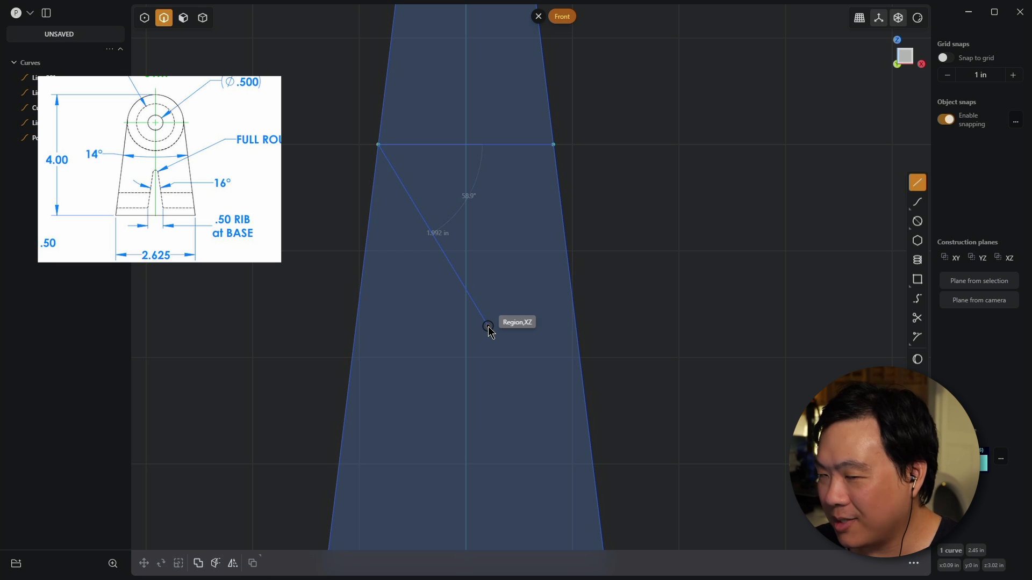
scroll(421, 299, down, 3)
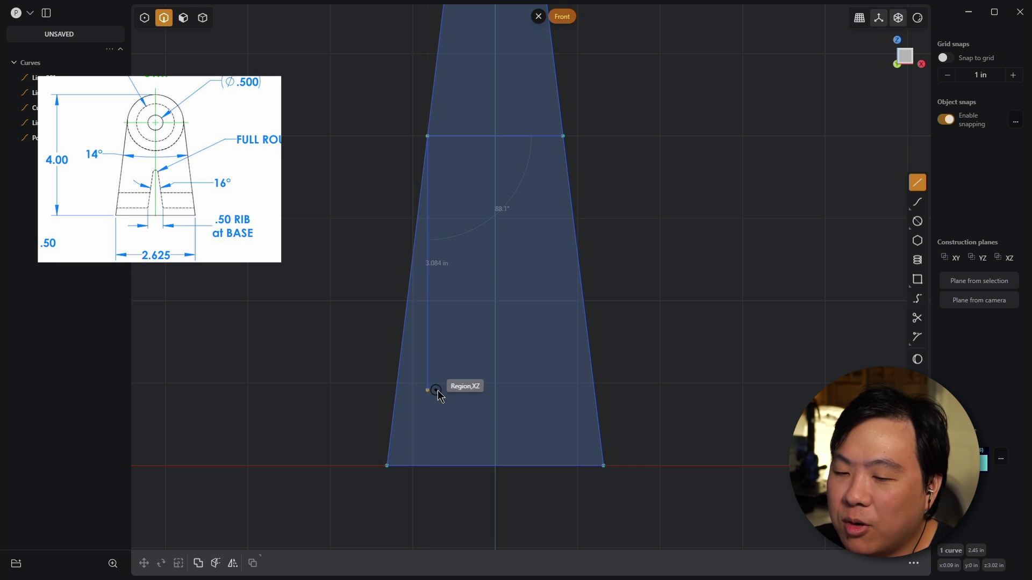
click(428, 466)
key(Escape)
scroll(462, 124, down, 3)
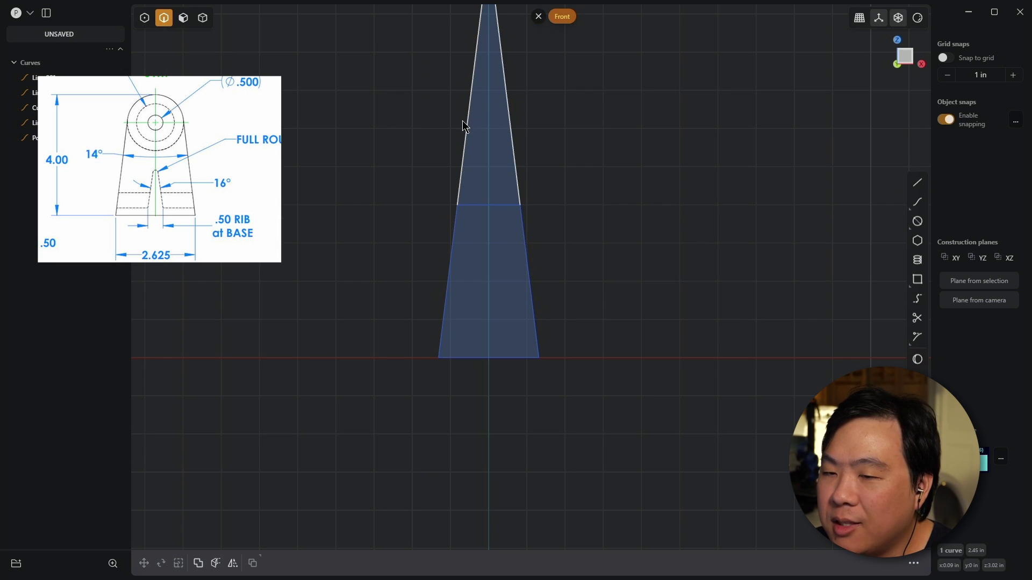
- Try a 4 in vertical line from the left end of the trapezoid's top edge down to the base
scroll(581, 188, up, 3)
key(l)
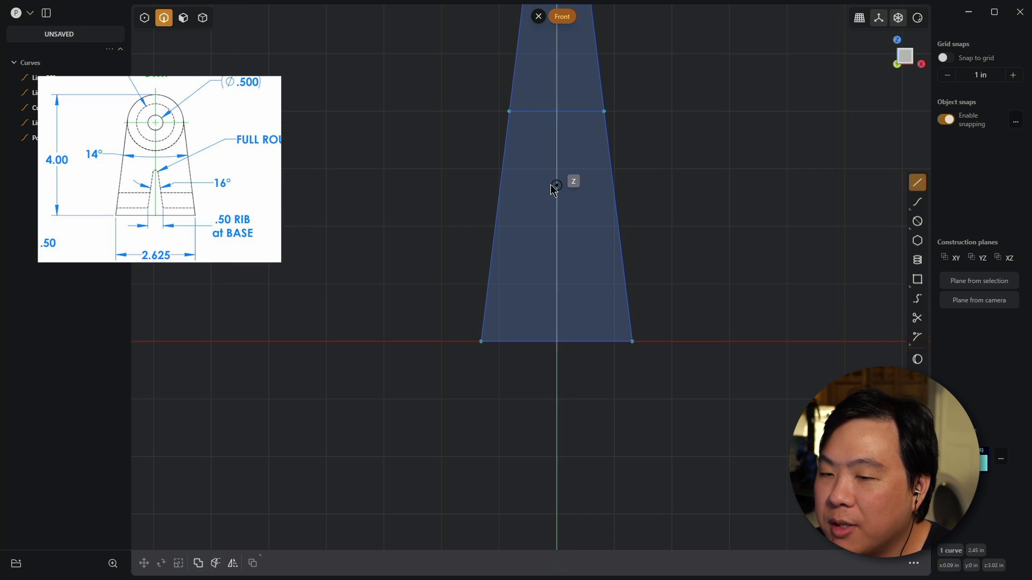
scroll(530, 156, up, 2)
scroll(529, 161, up, 1)
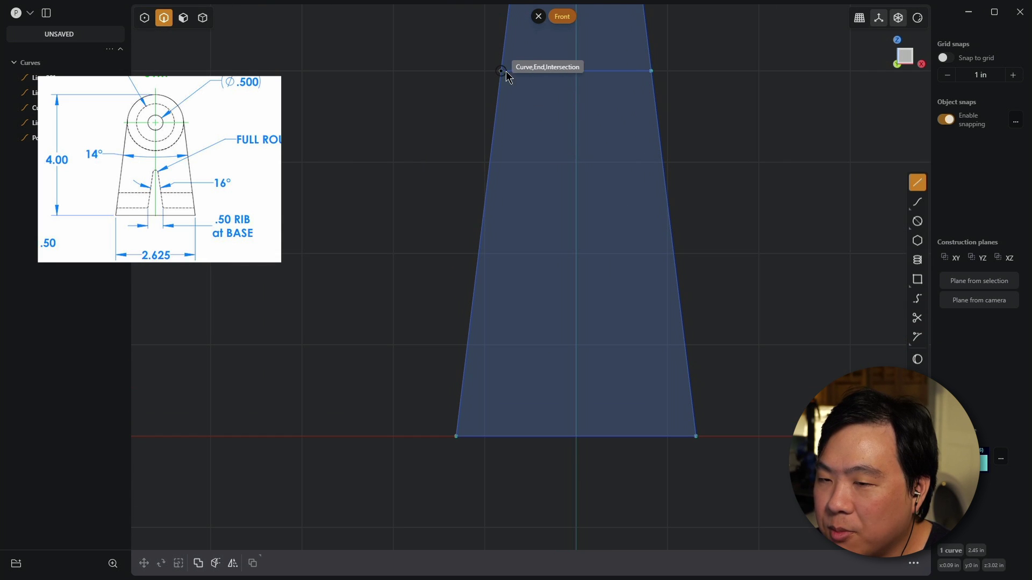
click(500, 71)
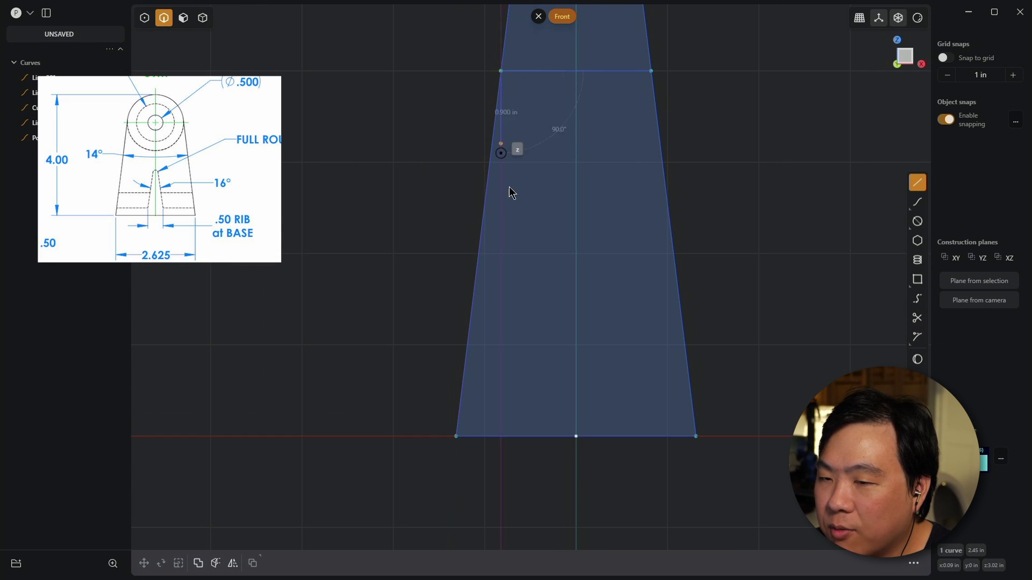
click(501, 436)
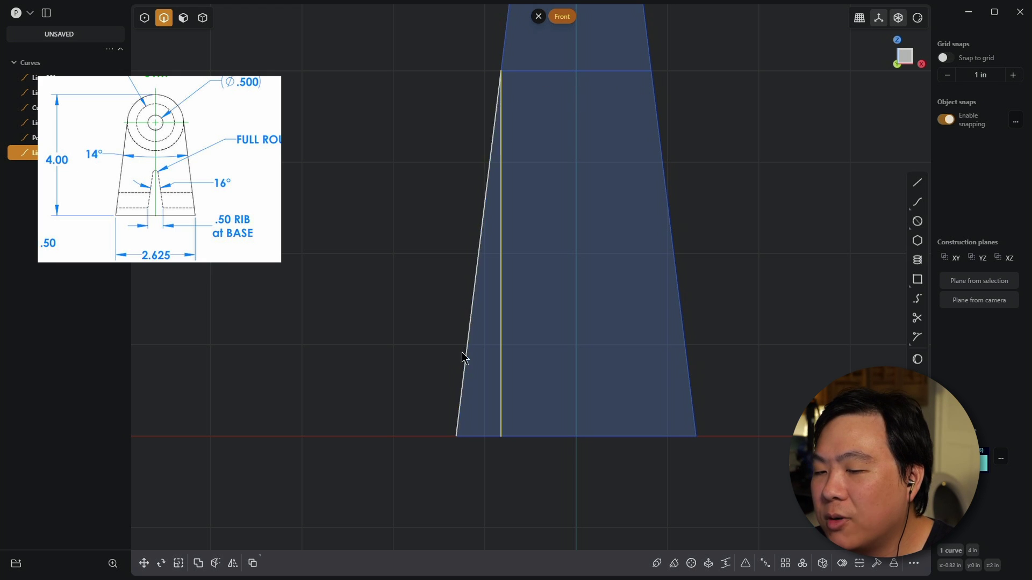
key(Delete)
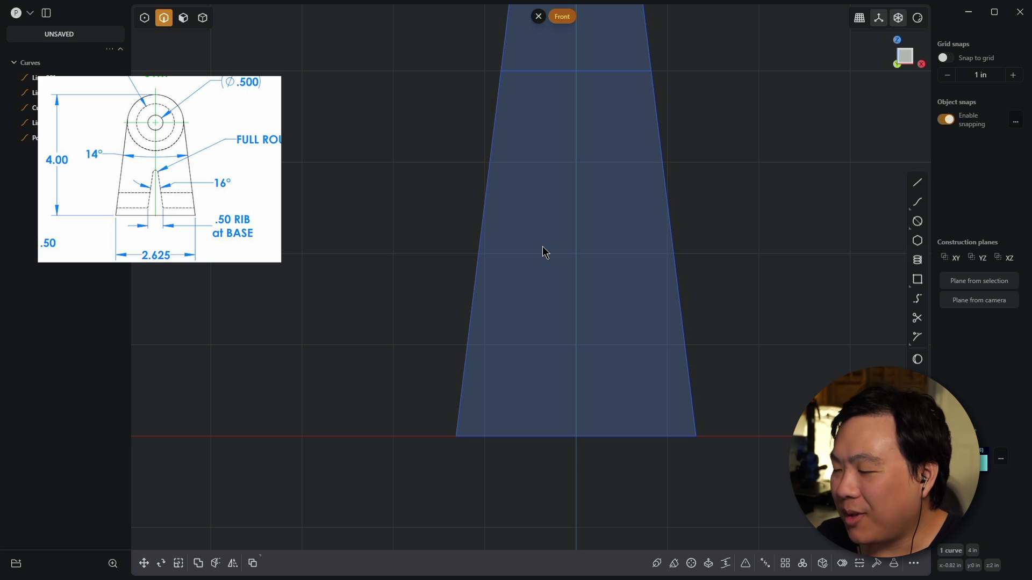
scroll(415, 257, up, 2)
scroll(486, 190, down, 2)
middle_drag(487, 190, 504, 276)
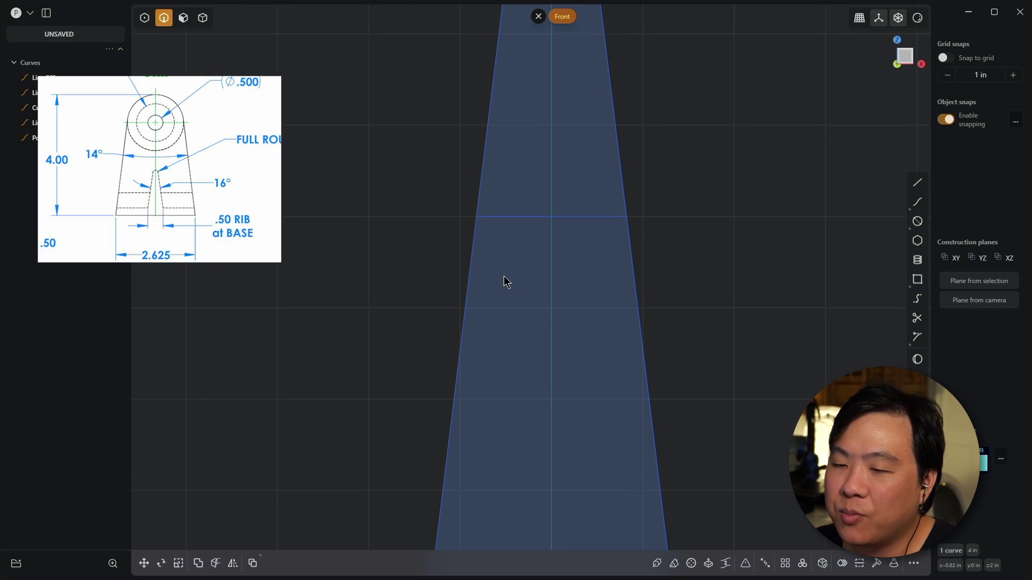
scroll(480, 269, down, 1)
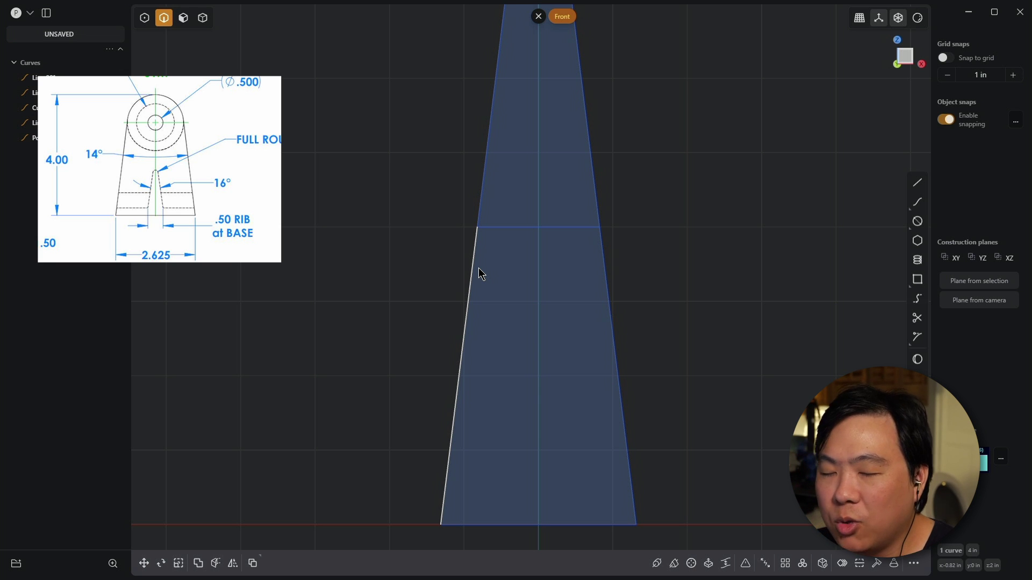
key(l)
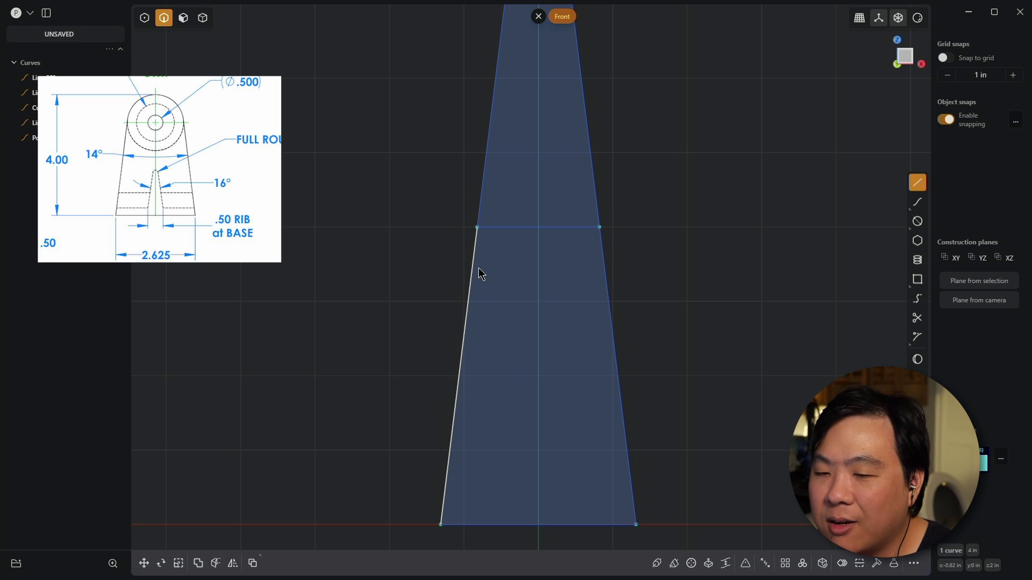
key(Escape)
scroll(672, 237, down, 1)
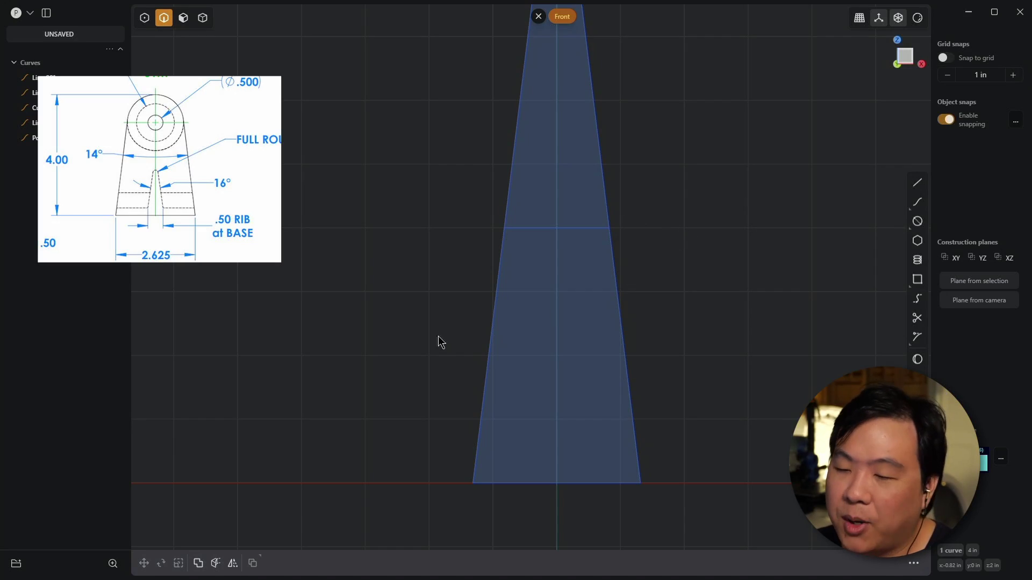
key(l)
click(505, 228)
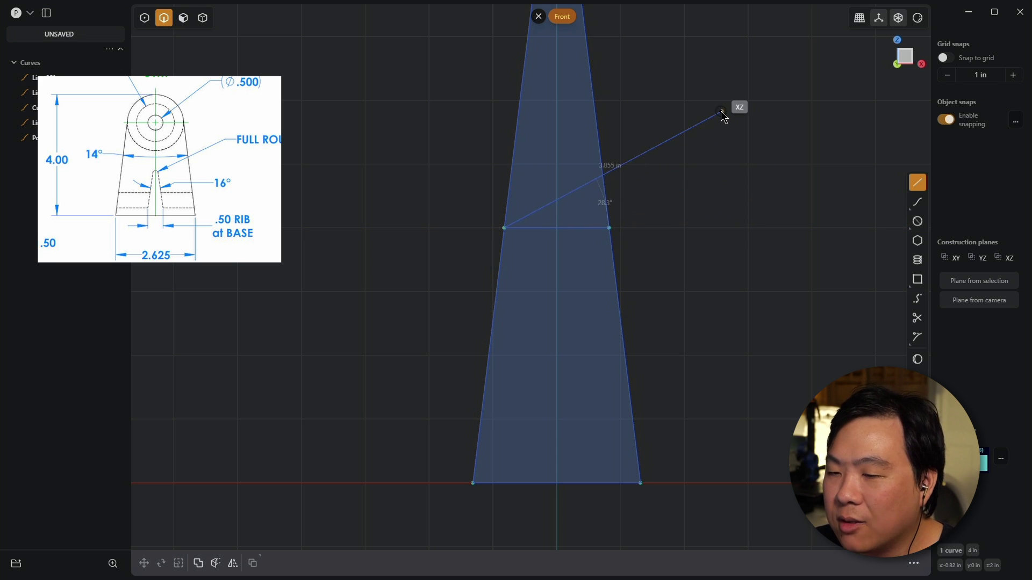
scroll(533, 81, up, 1)
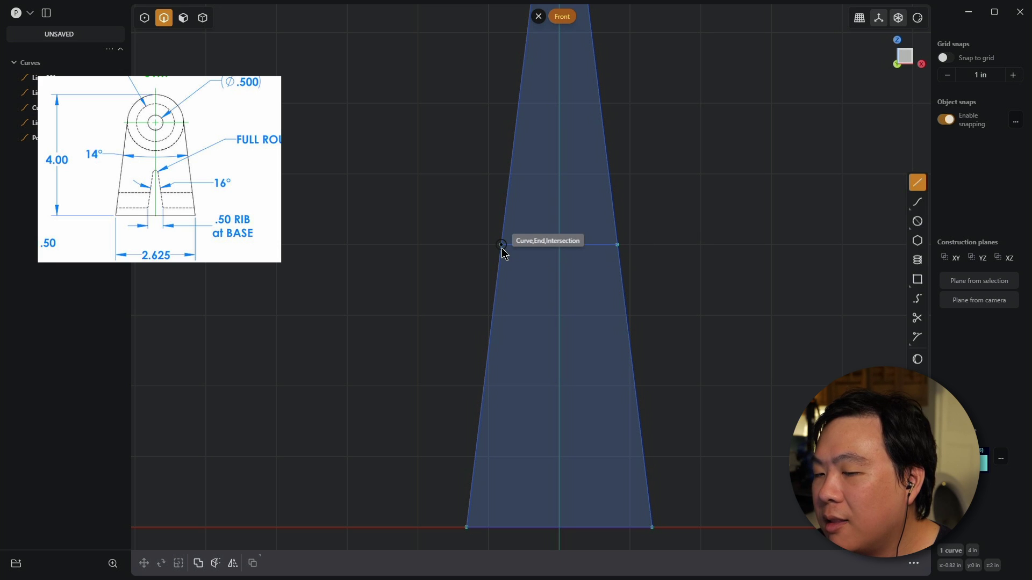
scroll(484, 338, up, 1)
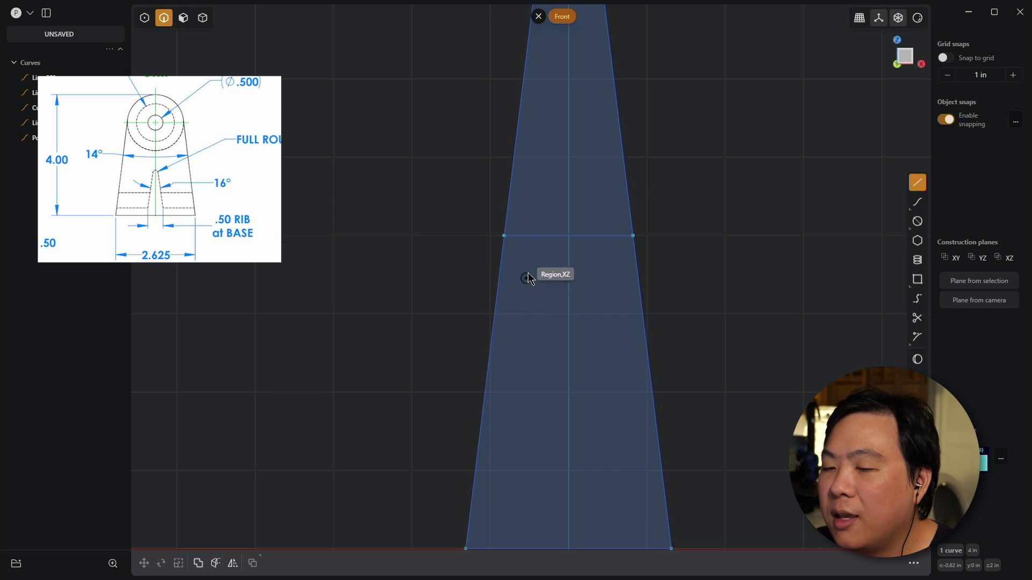
- Draw a line about 4.11 in long from the left end of the trapezoid's top edge, bisecting the 97-degree corner angle (97°/2)
click(505, 236)
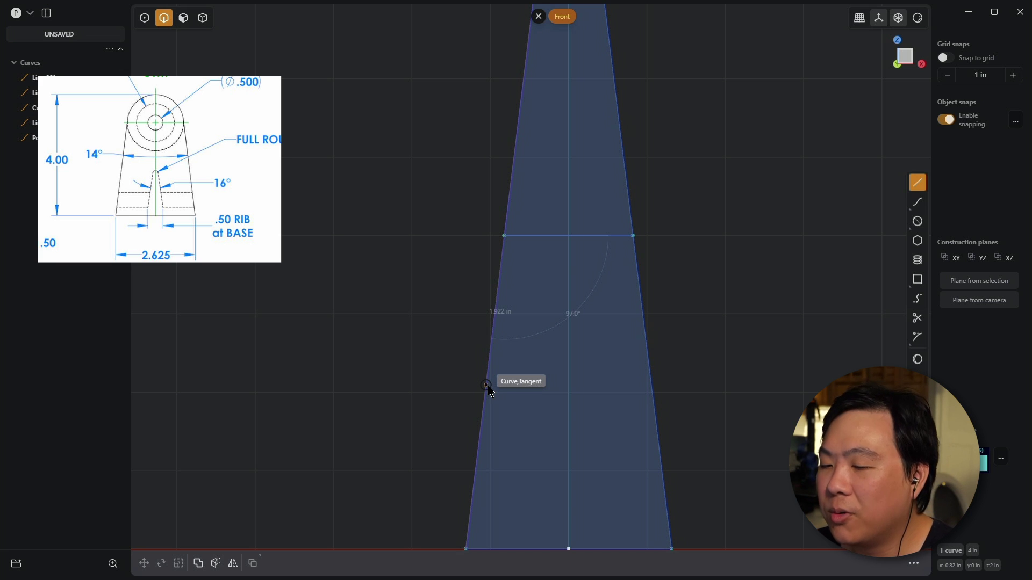
click(487, 385)
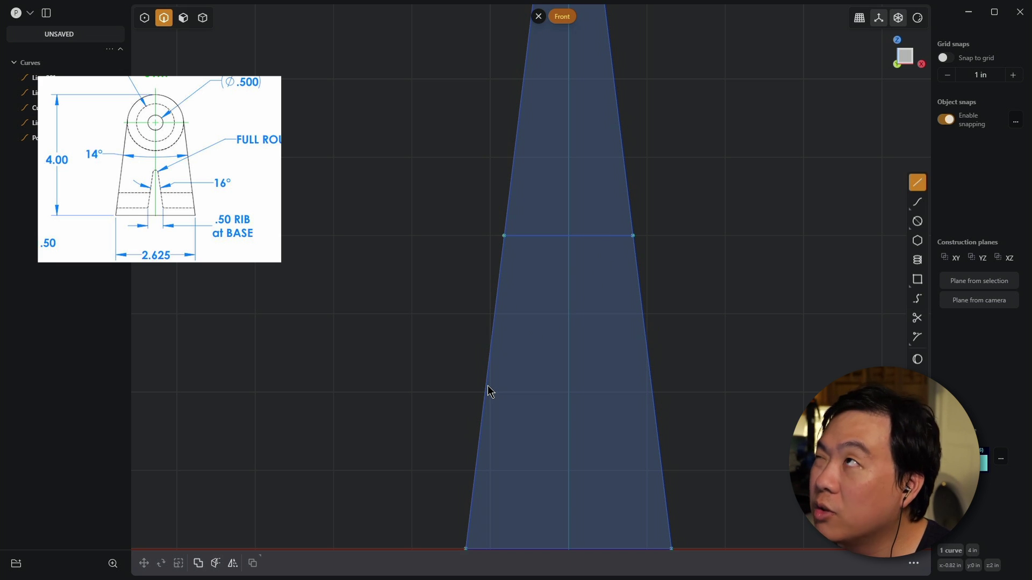
click(505, 235)
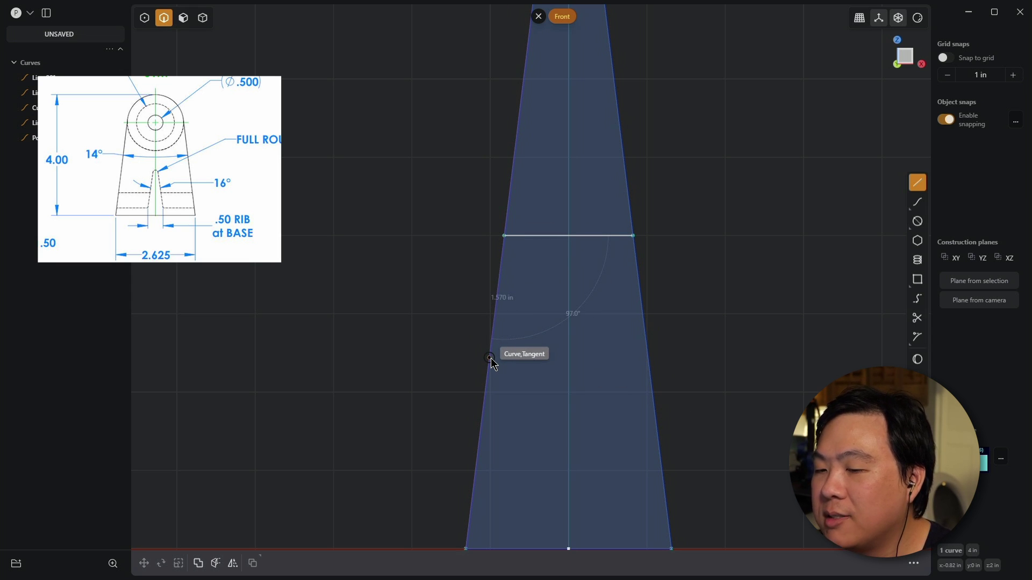
key(Tab)
key(Tab)
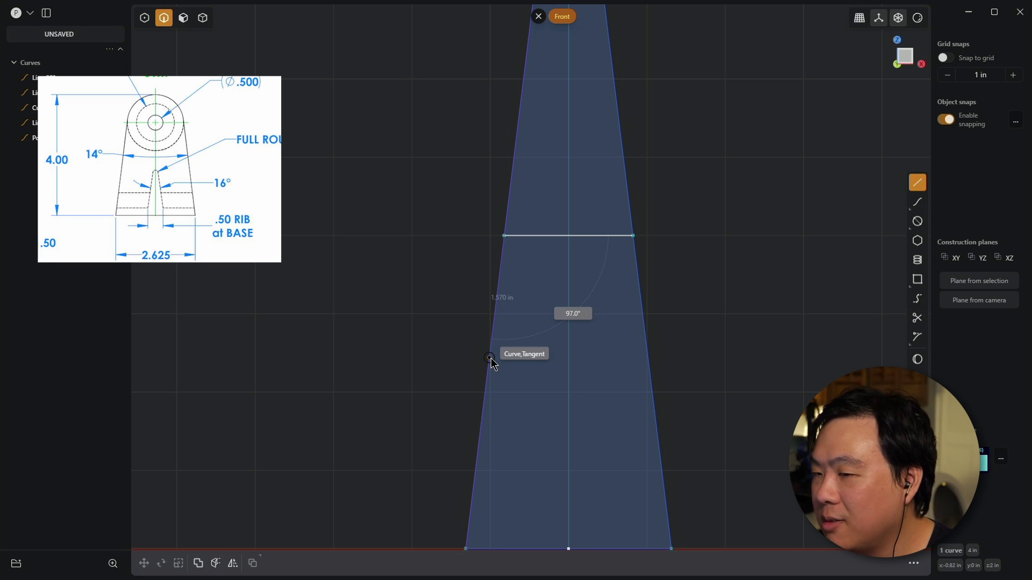
text(/2)
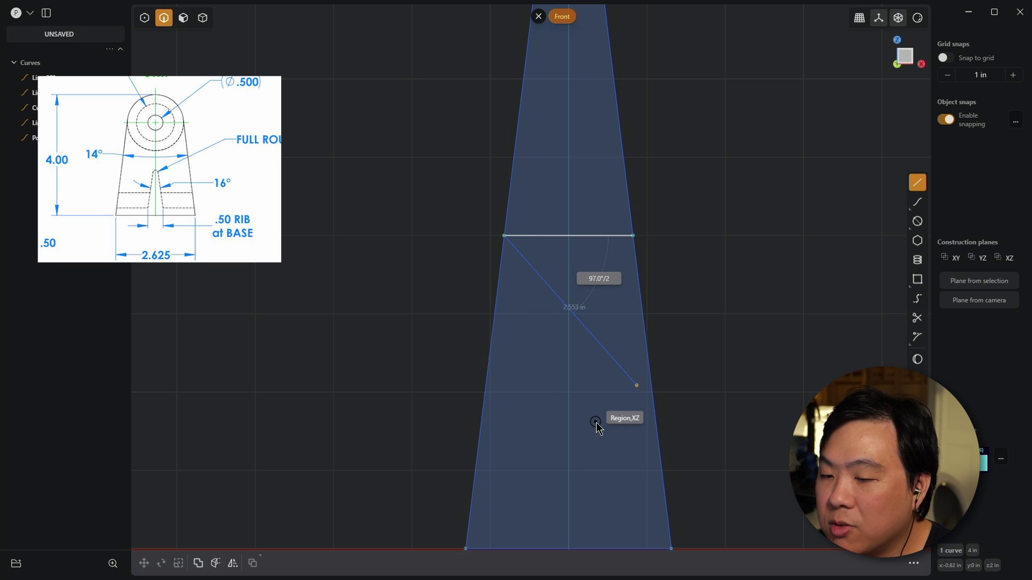
click(709, 485)
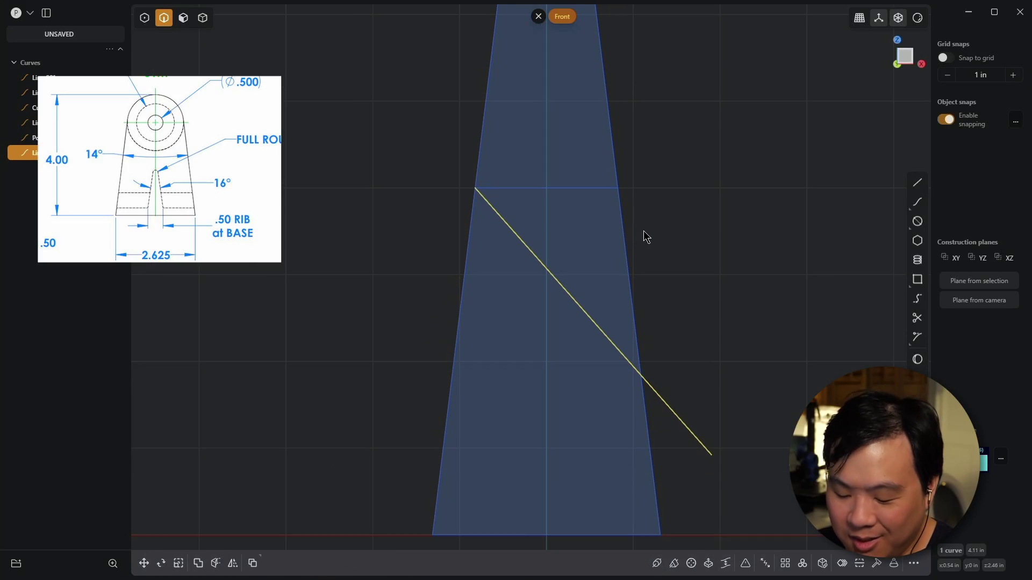
- Draw a circle centred where the bisector crosses the vertical centre line, with its radius reaching the midpoint of the trapezoid's top edge
scroll(527, 247, up, 2)
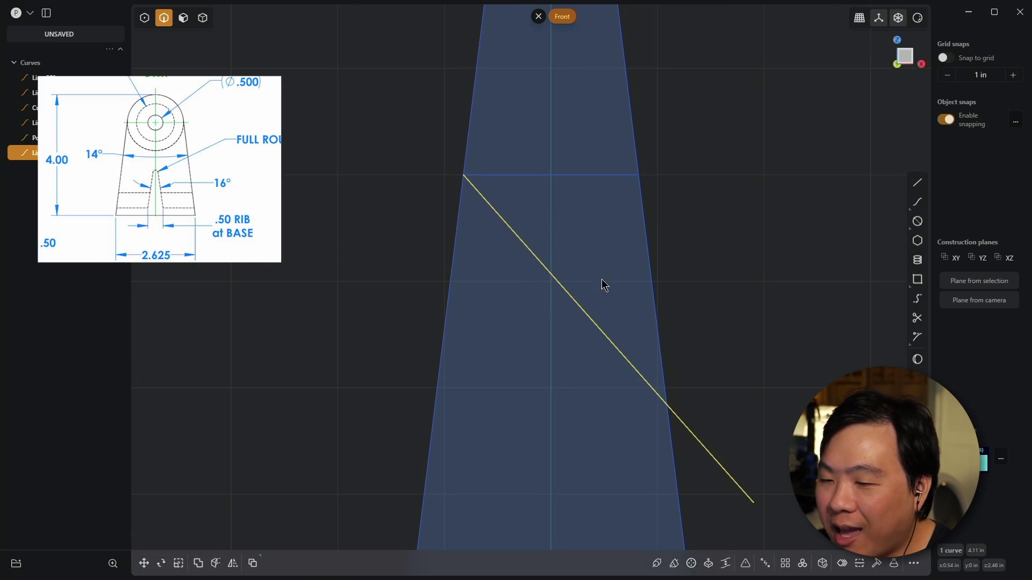
scroll(628, 286, down, 2)
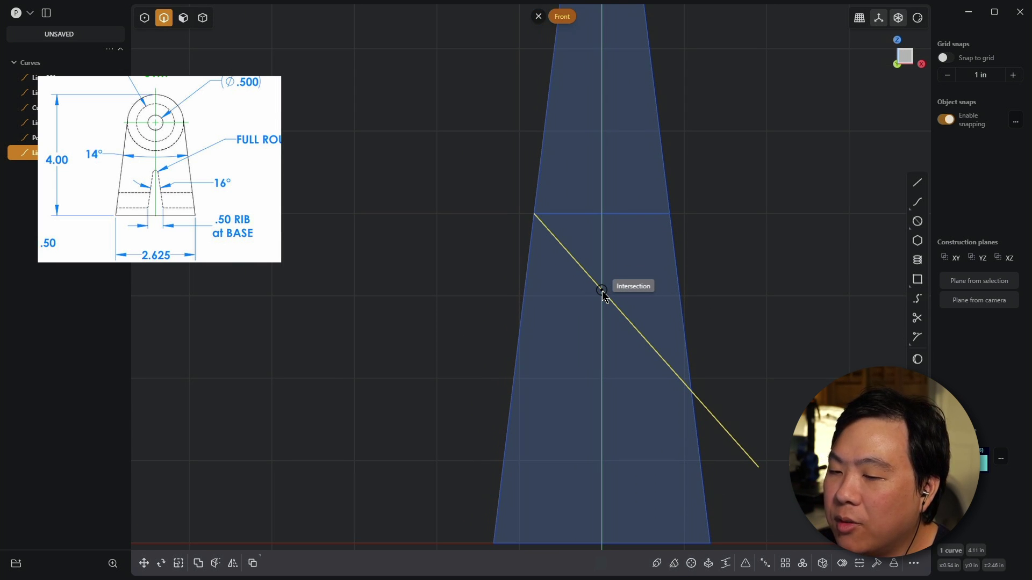
click(602, 290)
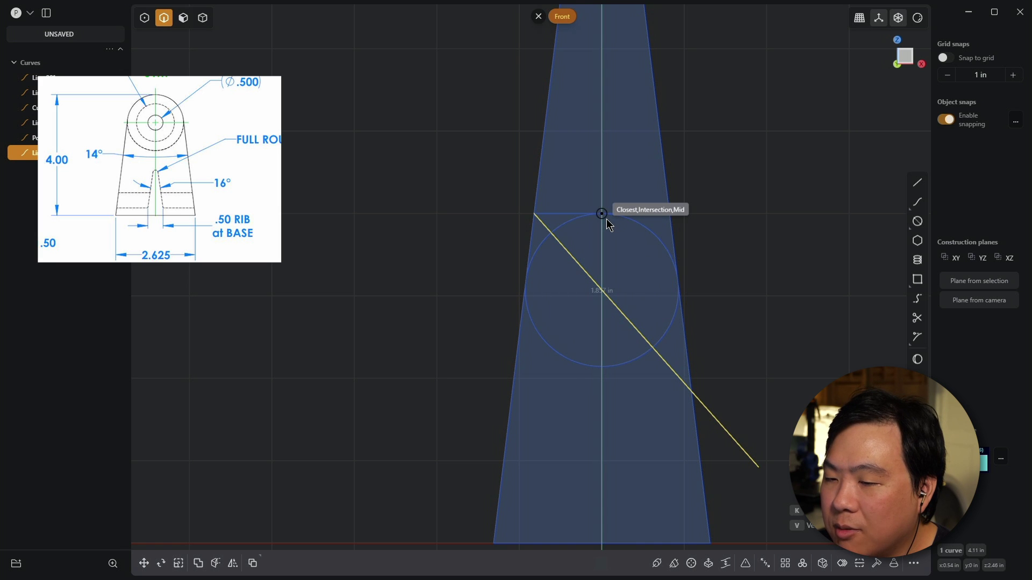
click(602, 214)
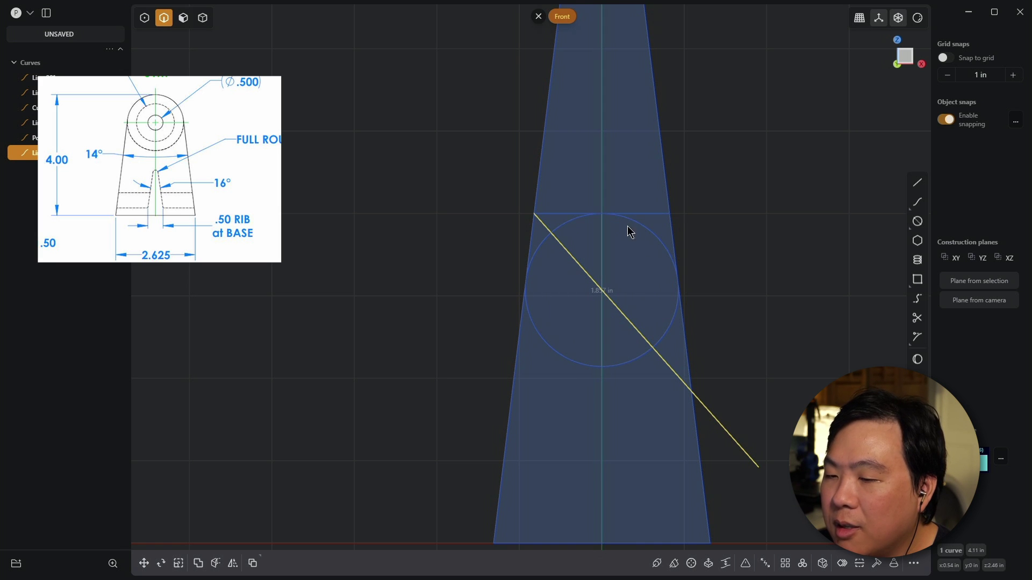
click(722, 227)
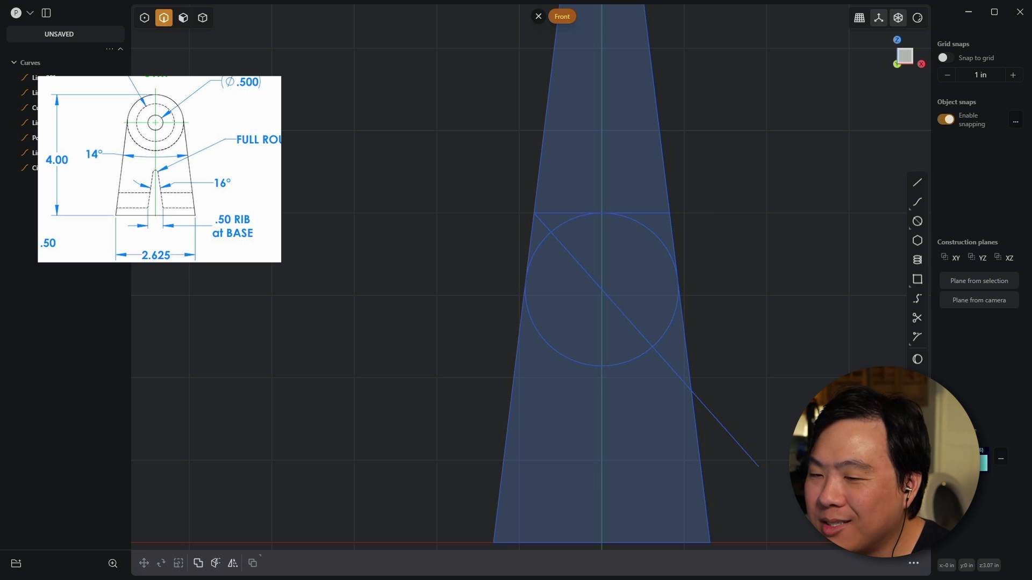
scroll(334, 229, down, 5)
scroll(389, 205, down, 2)
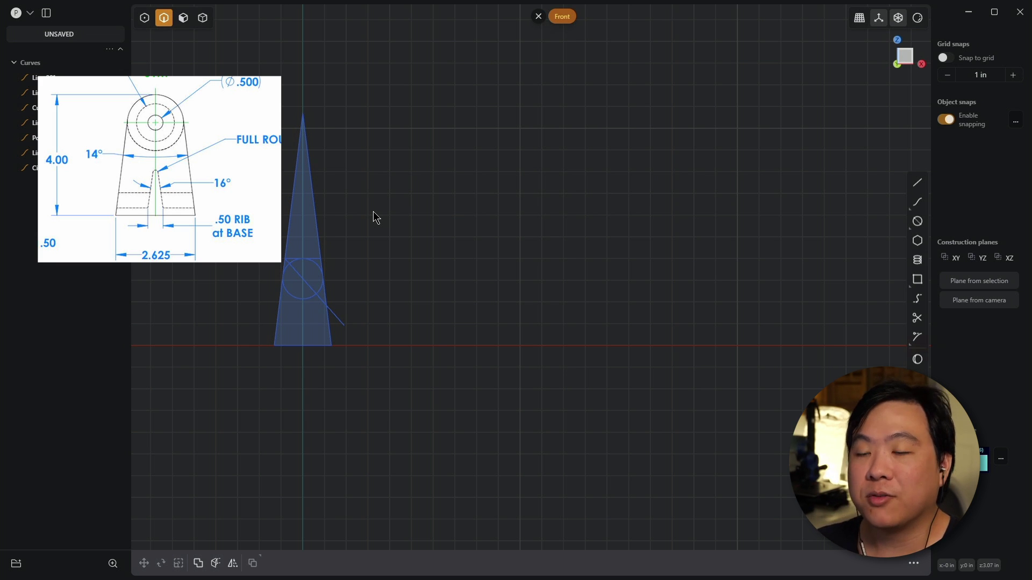
scroll(374, 215, down, 2)
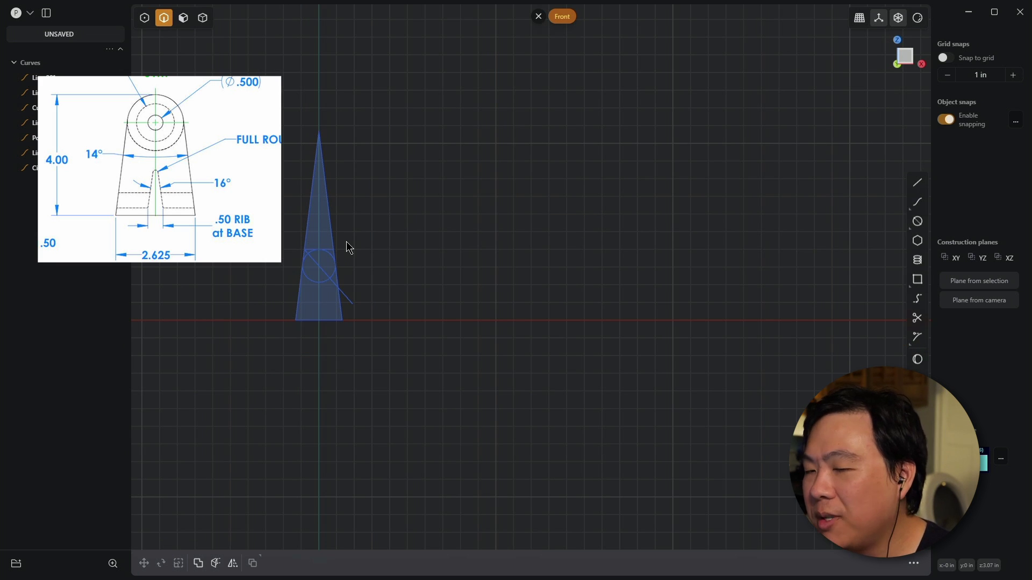
scroll(380, 195, down, 1)
scroll(399, 158, up, 3)
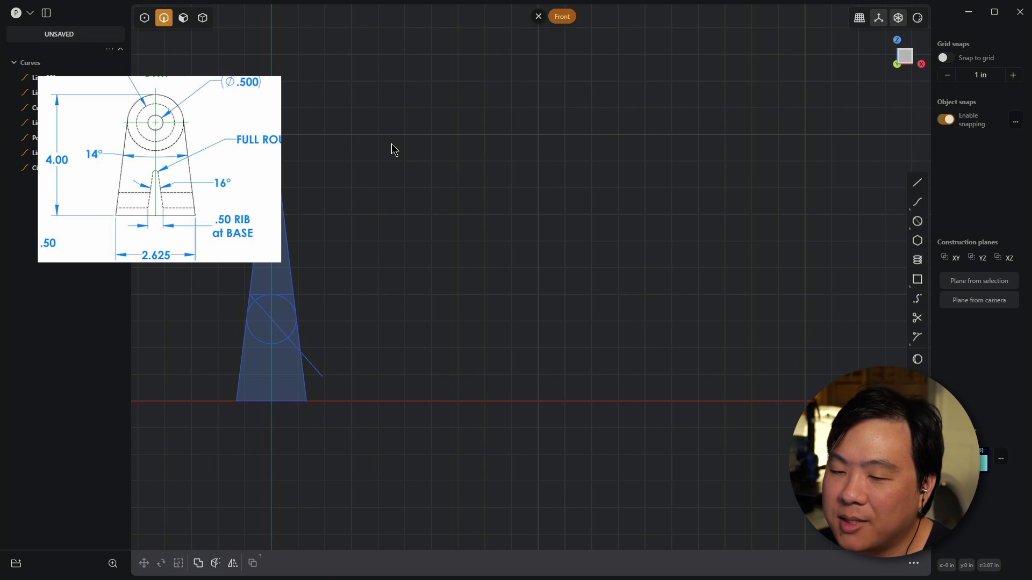
scroll(537, 199, down, 3)
key(l)
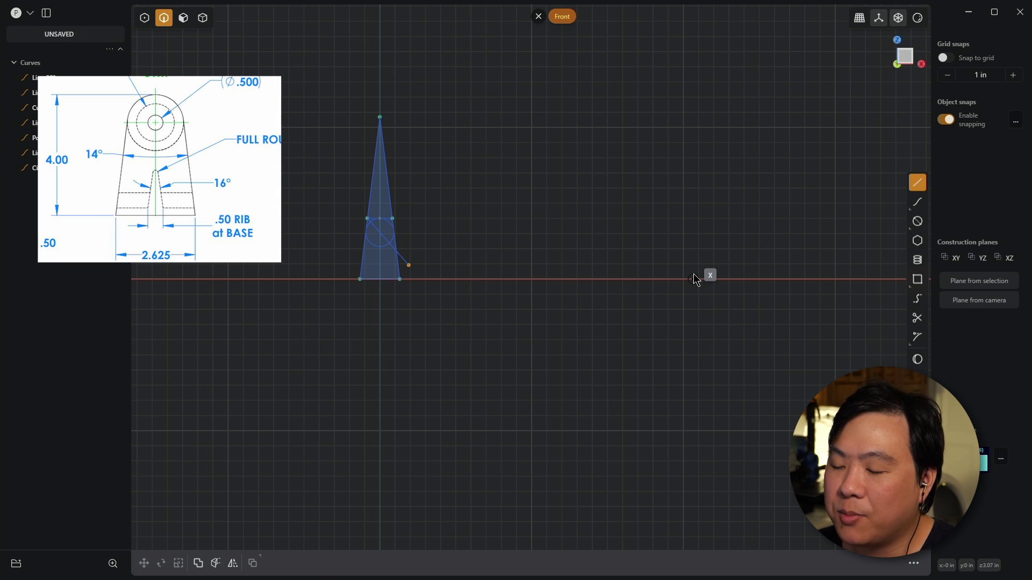
key(Escape)
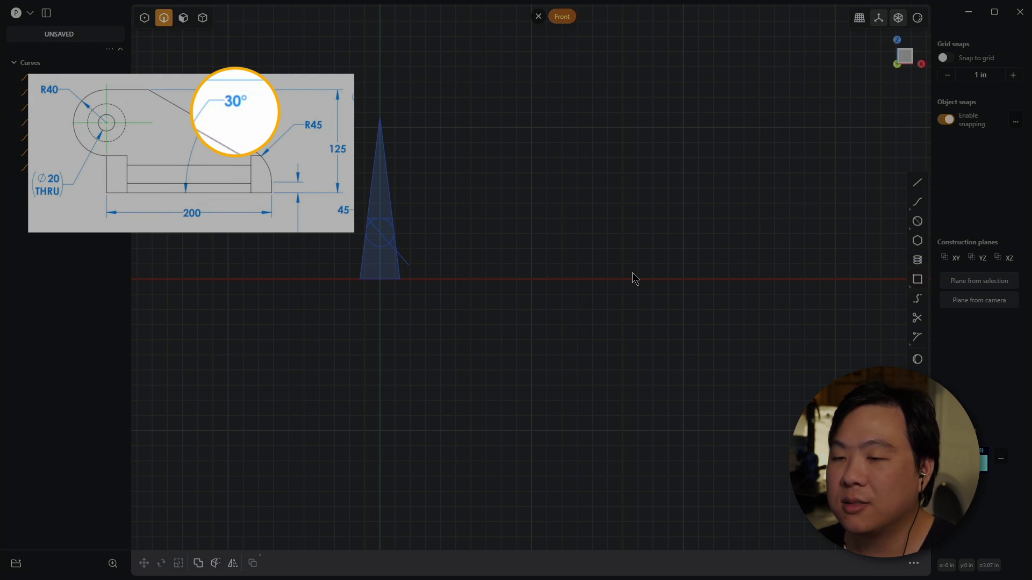
- Try a line about 10.55 in long rising at 30 degrees from a point on the X axis, to the right of the profile
scroll(481, 242, down, 2)
scroll(473, 264, up, 5)
key(l)
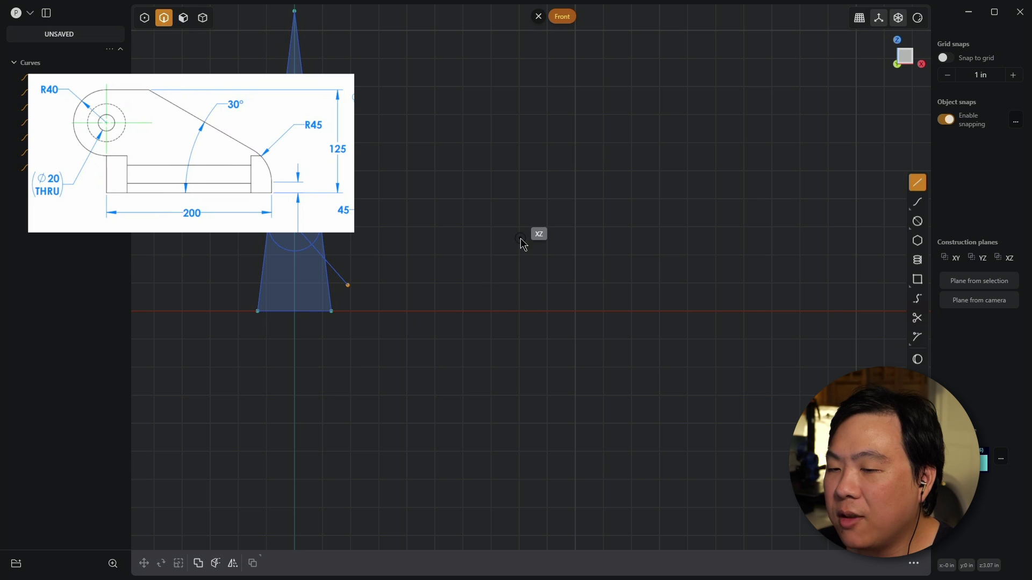
click(506, 311)
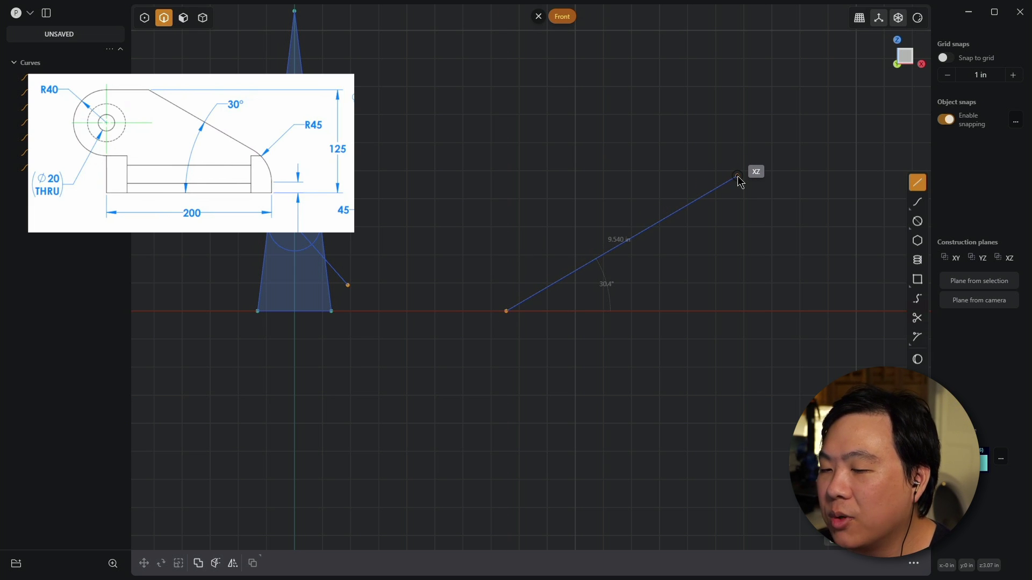
key(Tab)
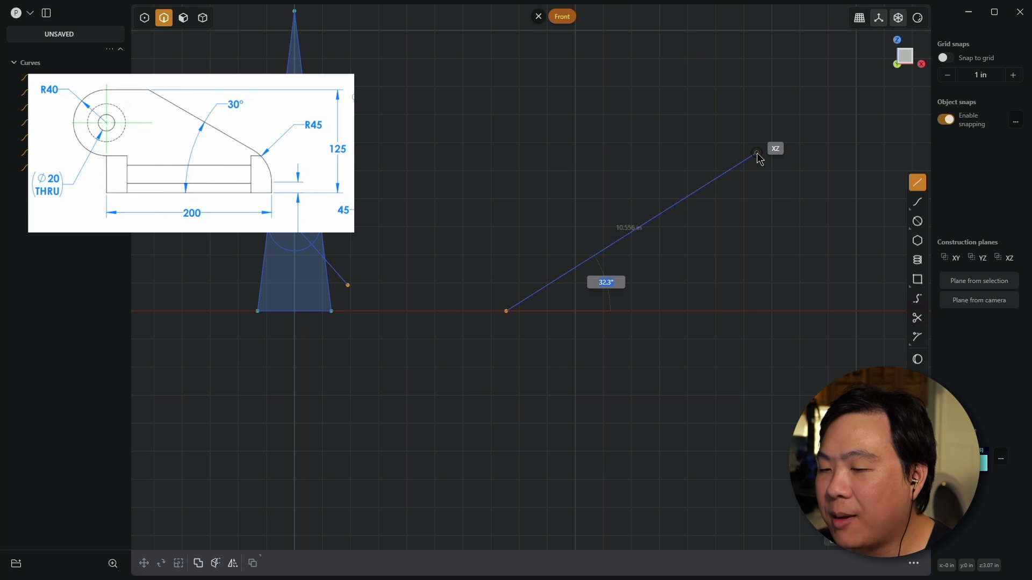
text(30)
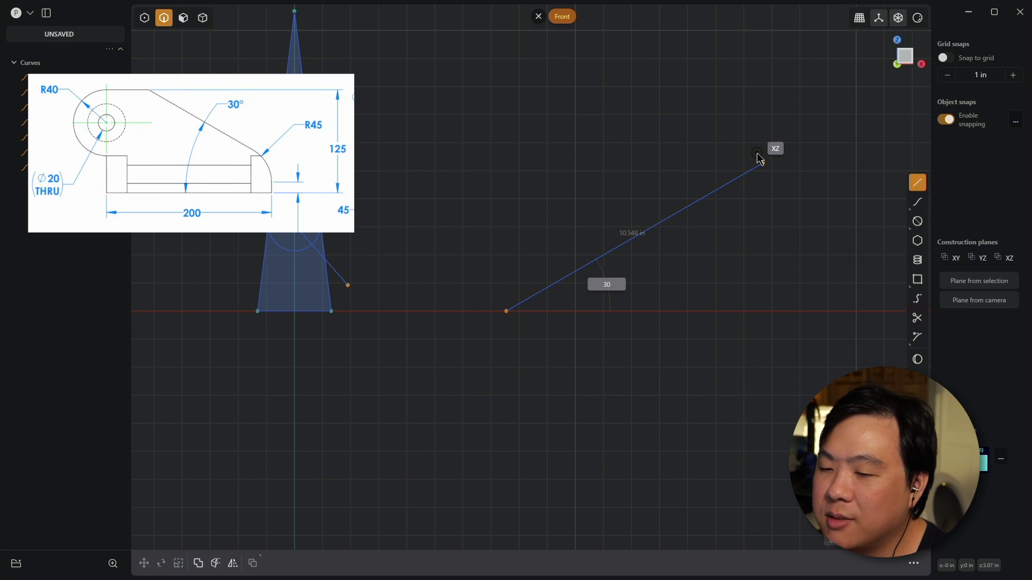
key(Escape)
- Try a line about 12.09 in long rising leftward at 30 degrees from a point on the X axis, to the left of the profile
key(KP_1)
scroll(392, 196, left, 10)
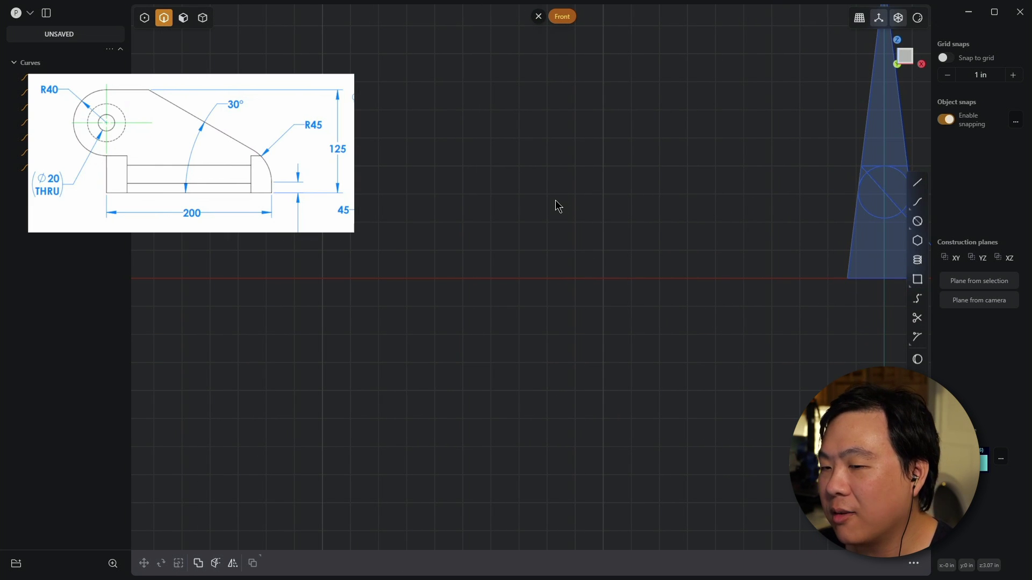
key(l)
click(587, 265)
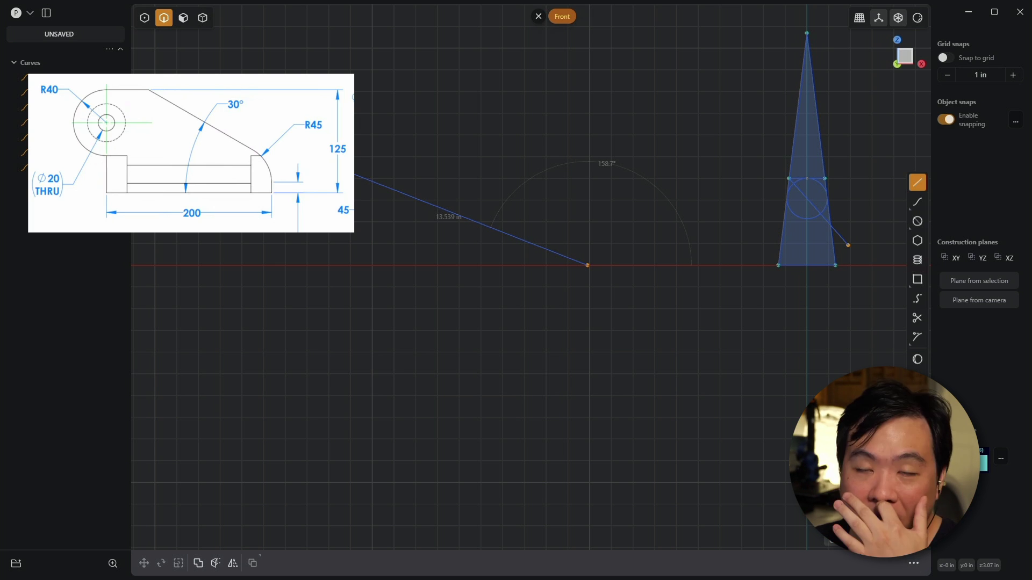
key(Tab)
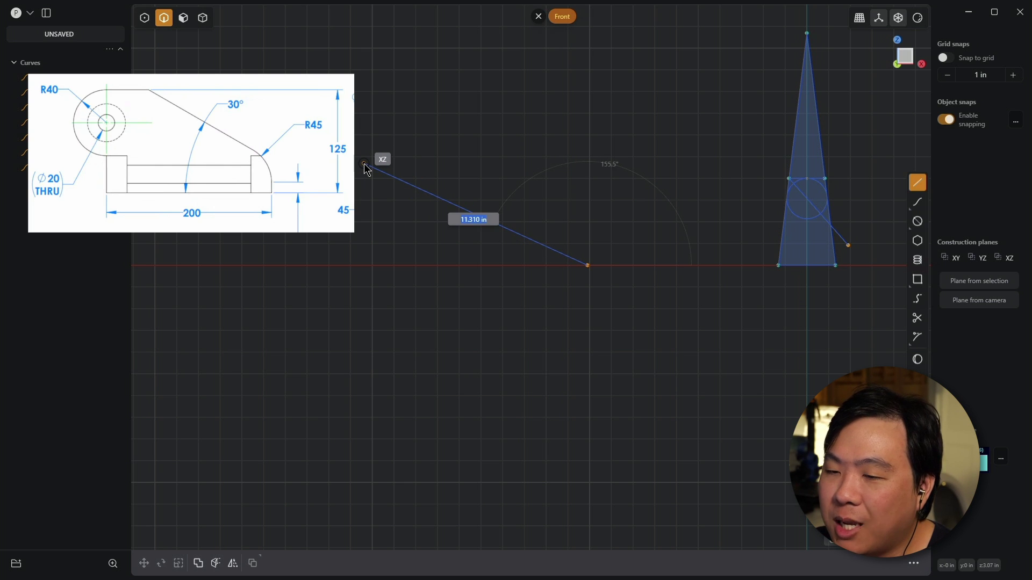
key(Tab)
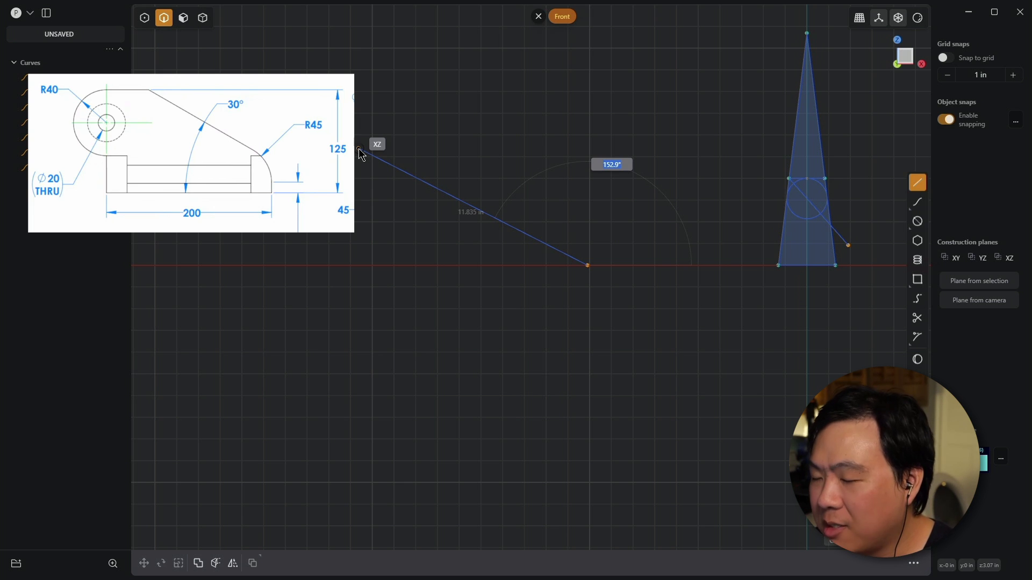
text(30)
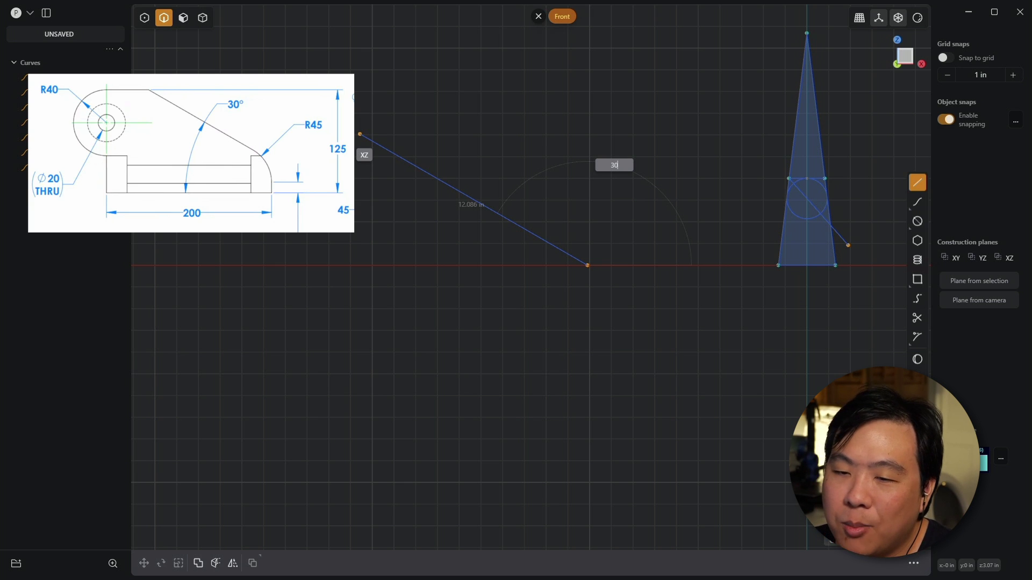
key(Tab)
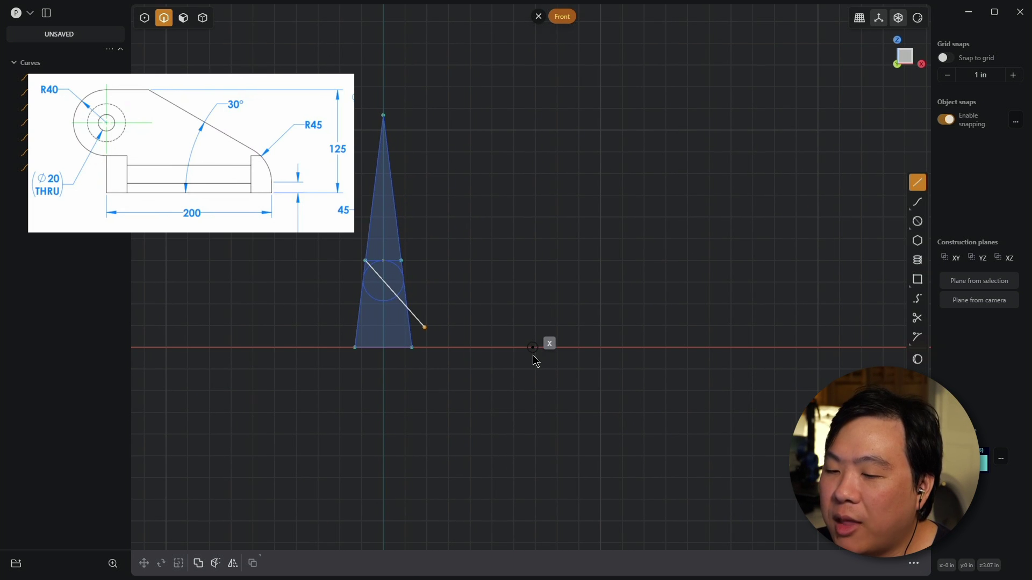
click(533, 347)
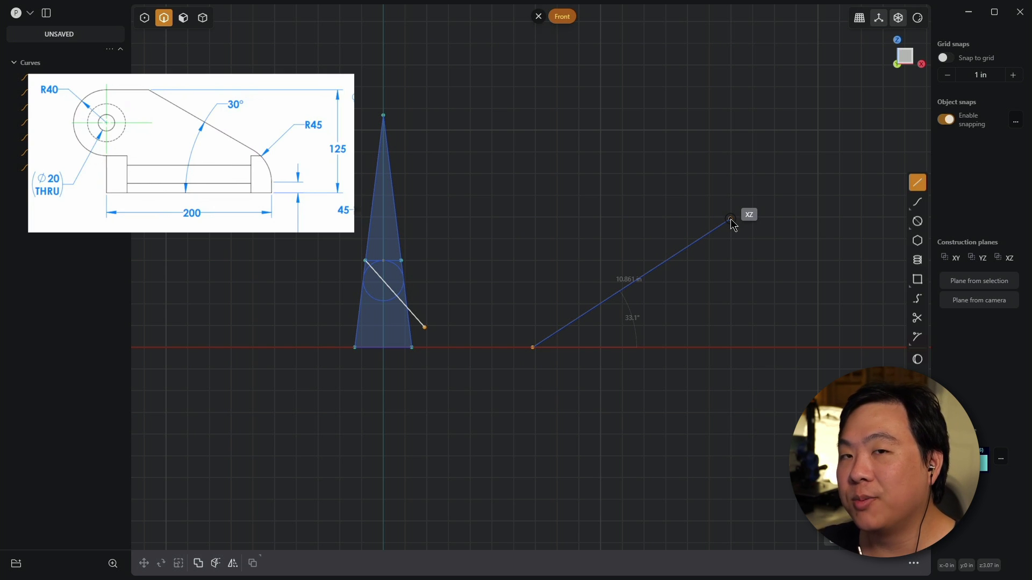
key(Escape)
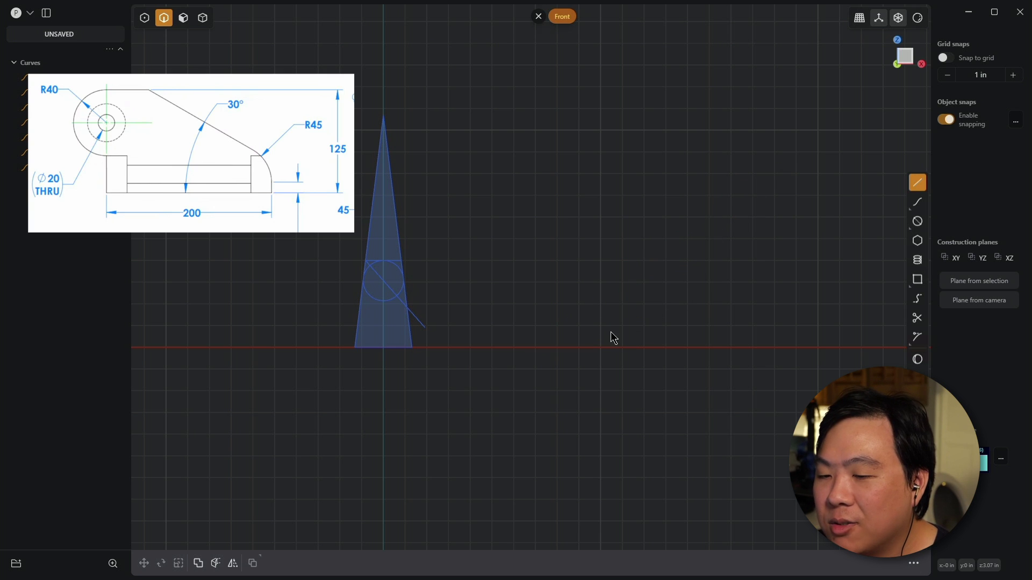
click(540, 347)
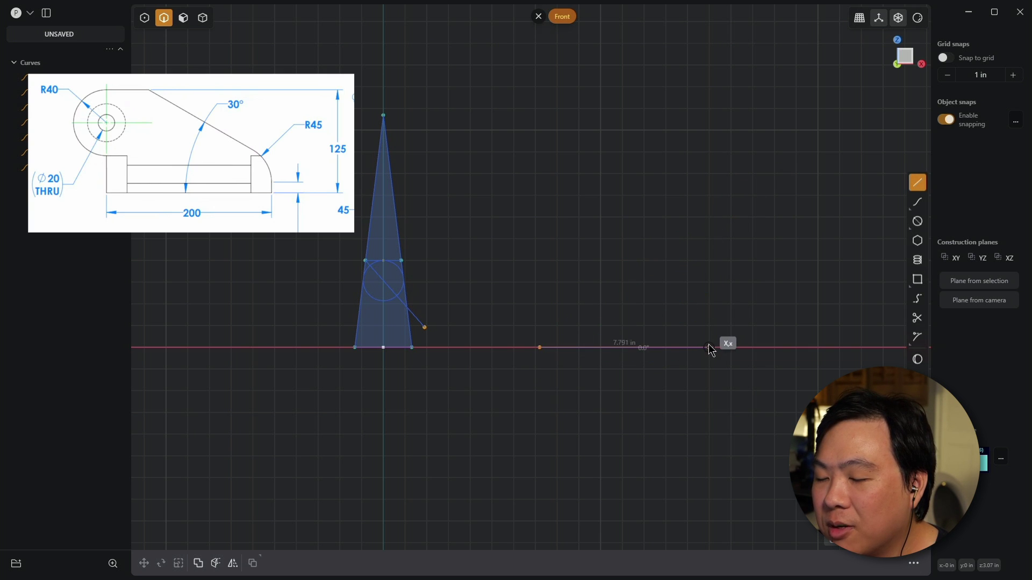
key(Escape)
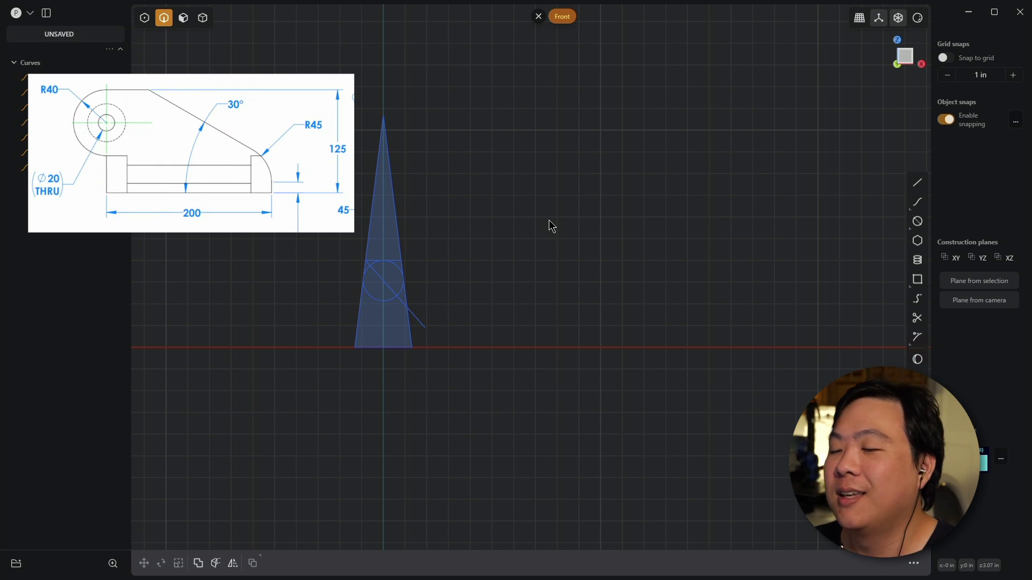
- Draw a line about 8.09 in long rising rightward at 30 degrees from a point on the X axis, to the right of the profile
scroll(597, 301, down, 2)
key(l)
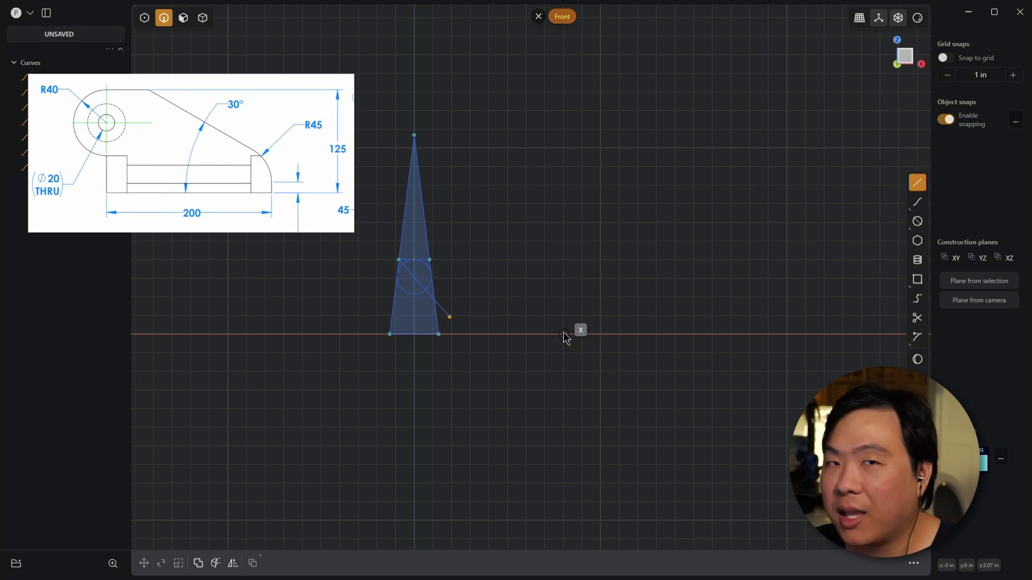
click(546, 334)
text(30)
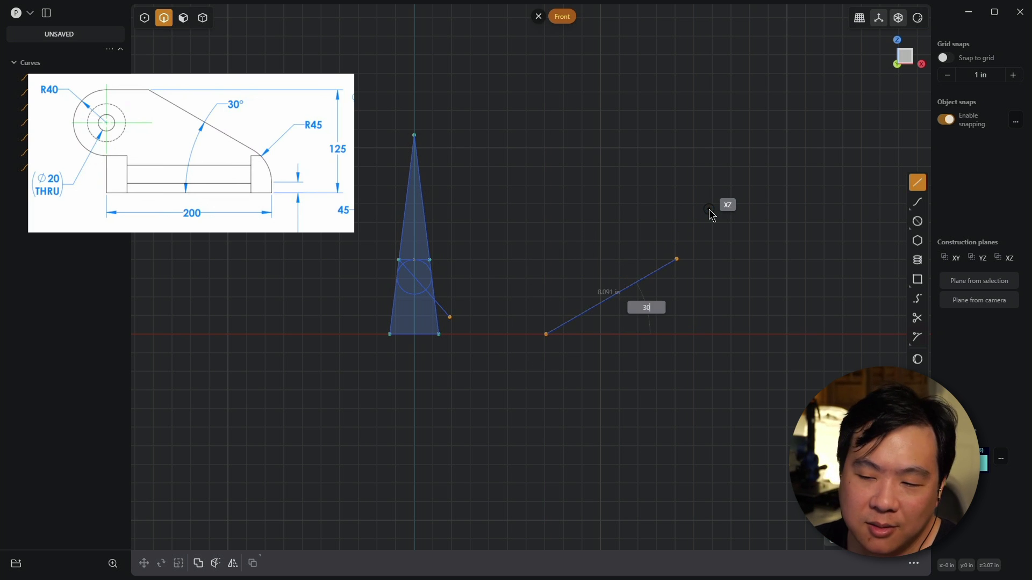
key(Return)
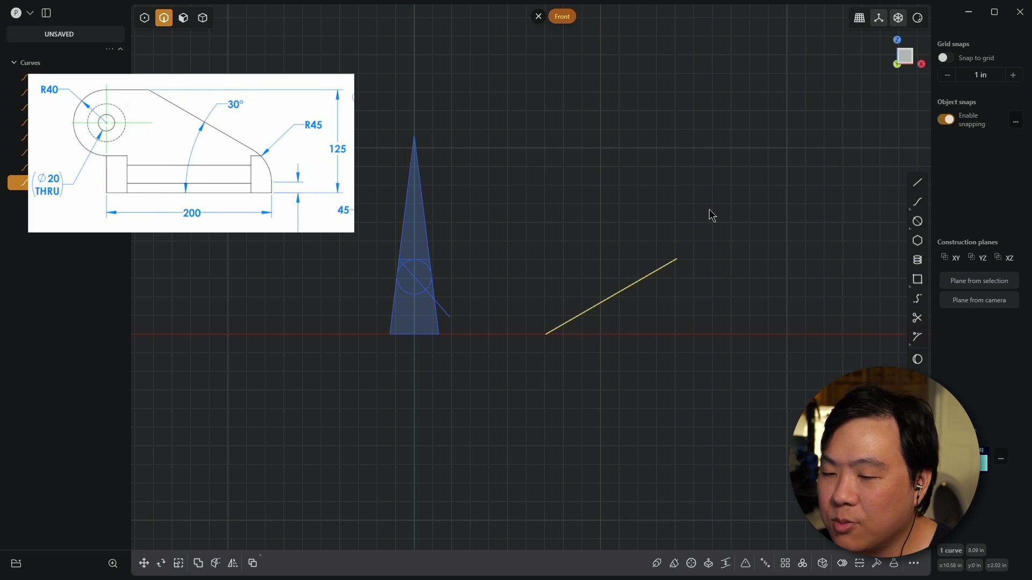
- Draw a second line about 9.04 in long from the 30-degree line's lower end, rising leftward at 30 degrees to the X axis
key(l)
click(547, 334)
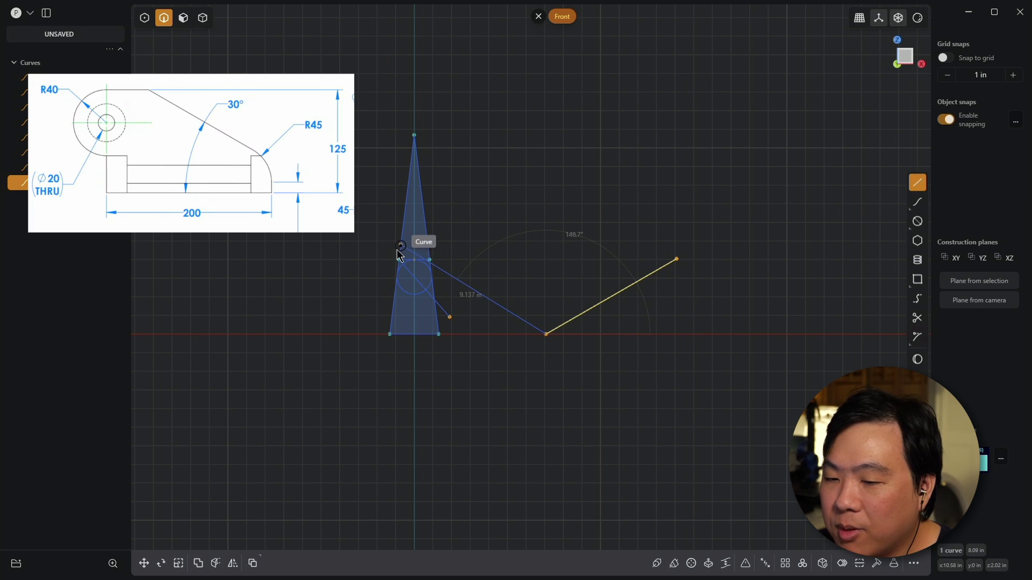
key(Tab)
key(Tab)
text(30)
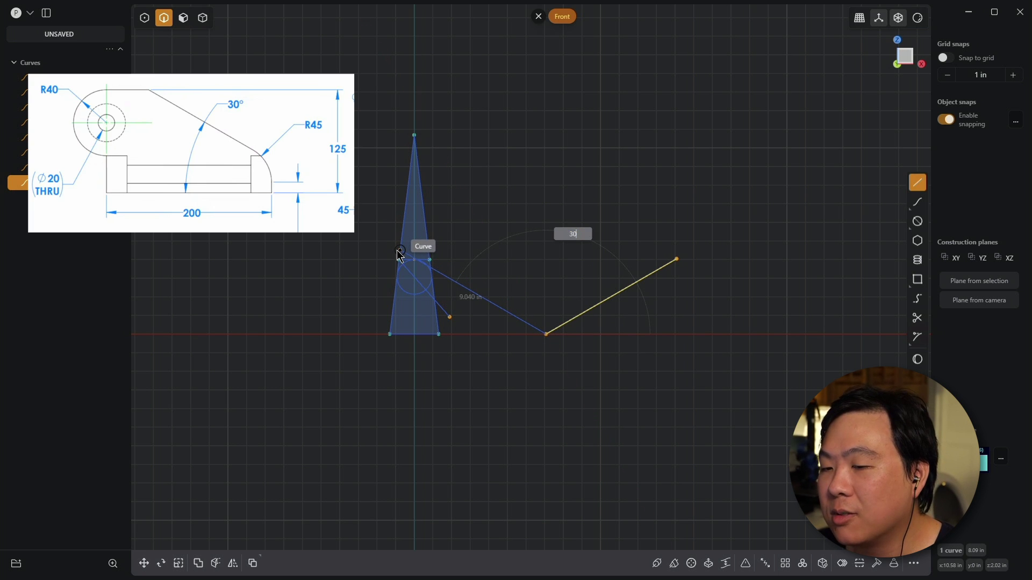
key(Return)
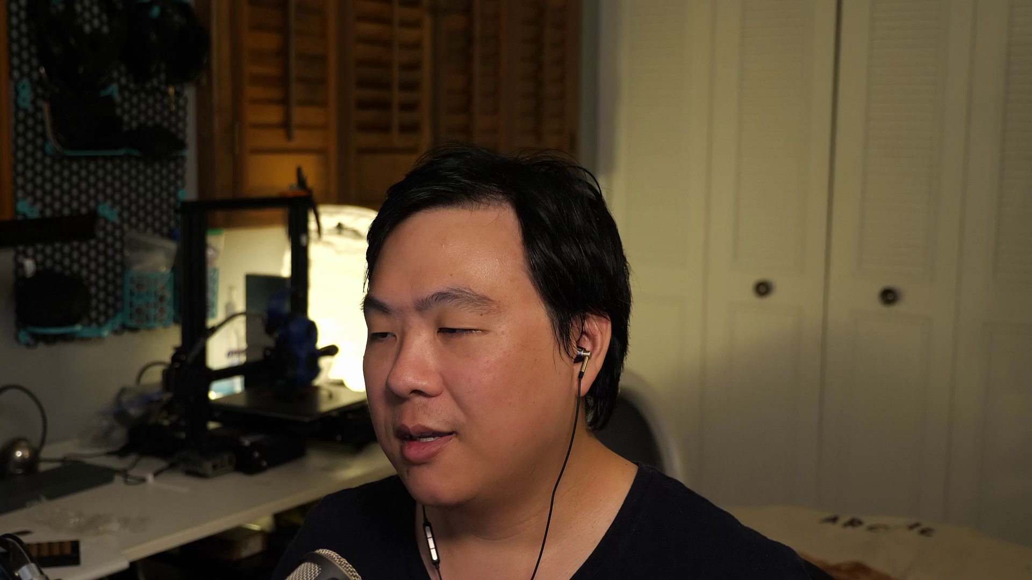